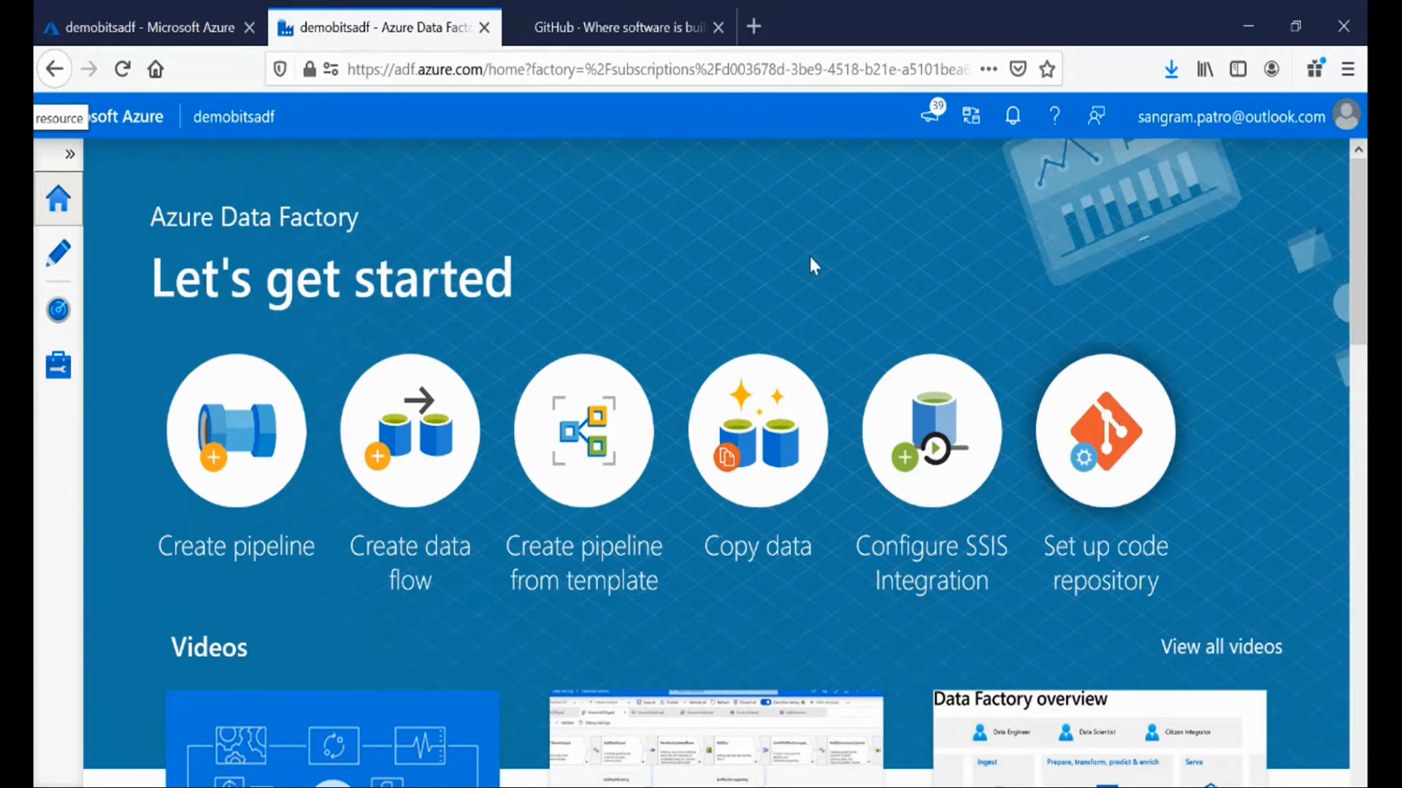
# Step: Open the data factory's Git configuration and start configuring a repository with GitHub as the repository type
pyautogui.click(58, 372)
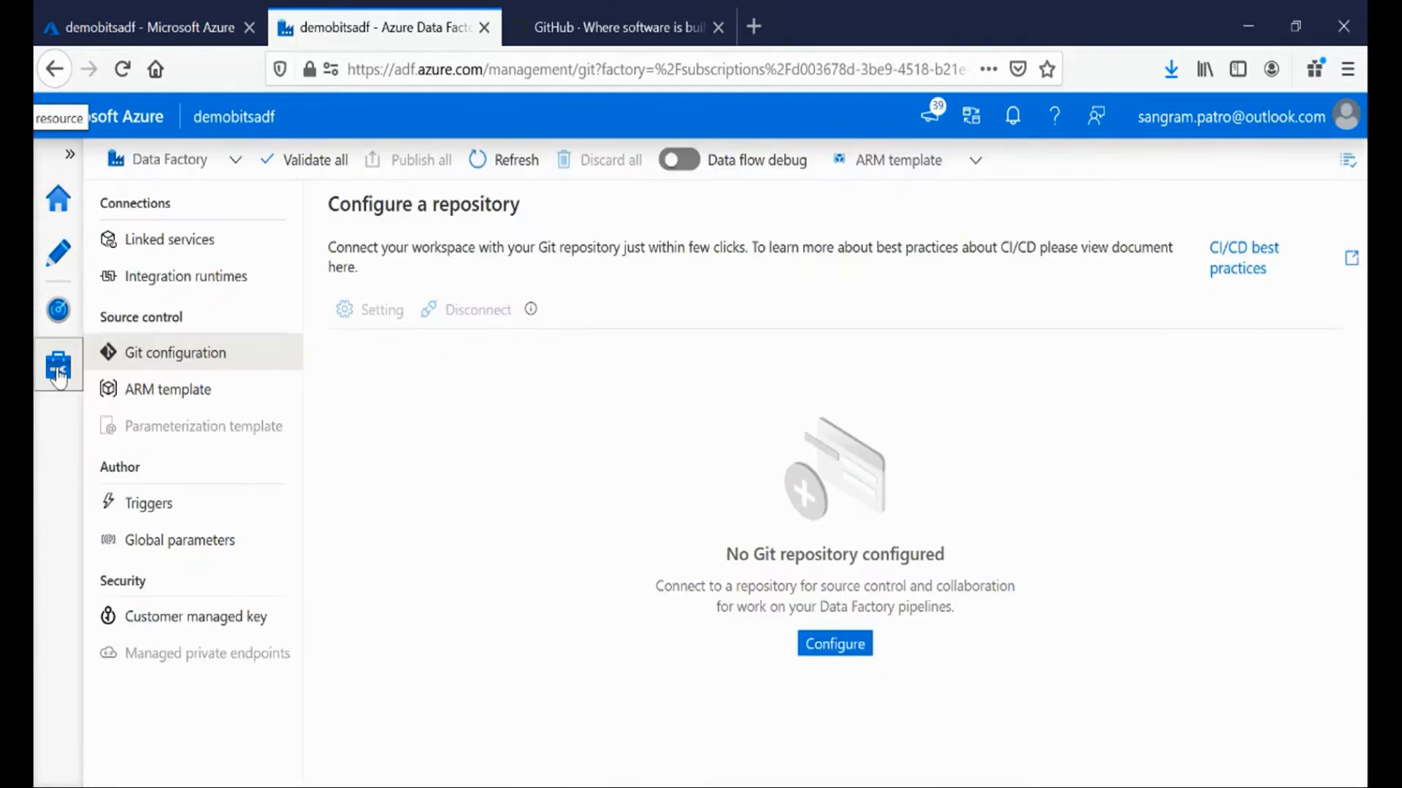
pyautogui.click(175, 357)
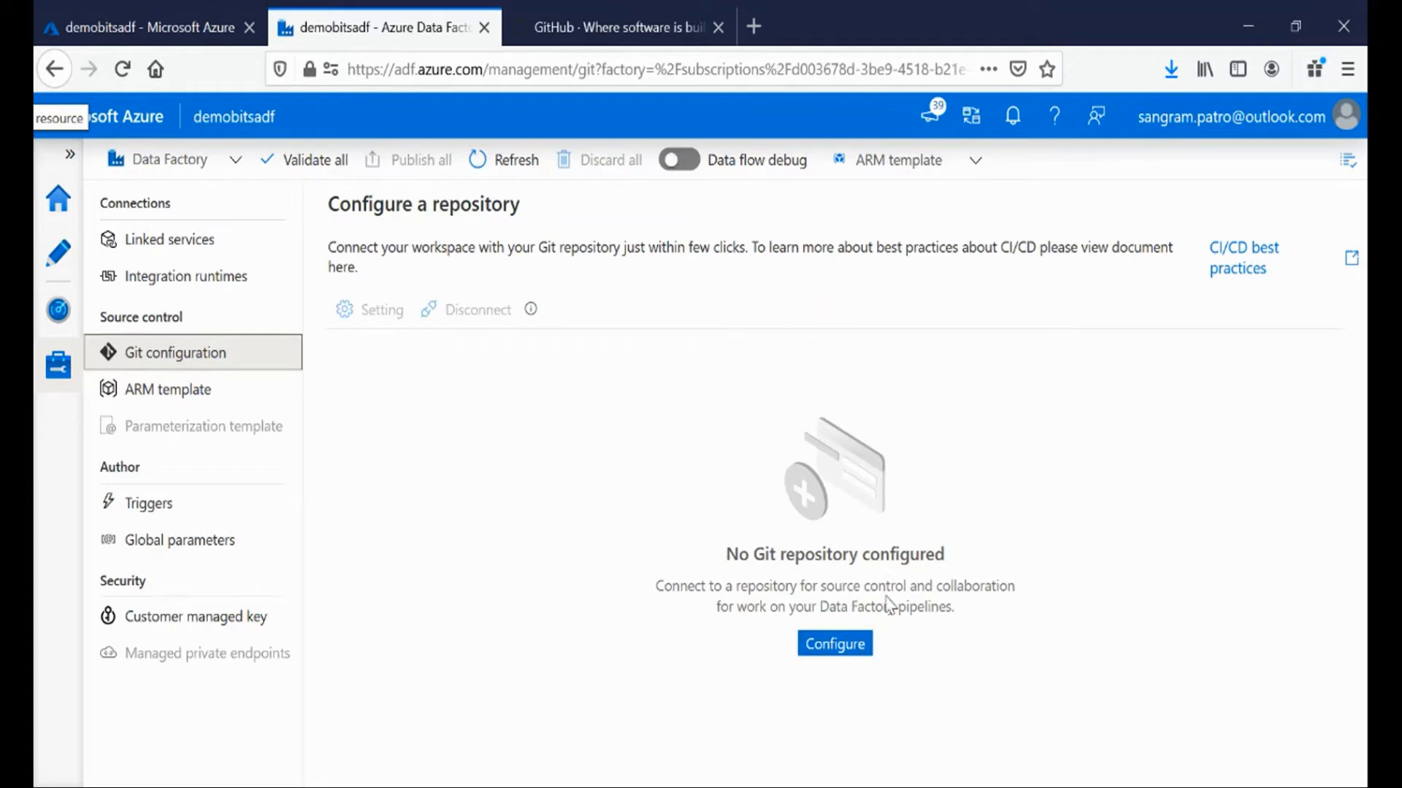
pyautogui.click(827, 652)
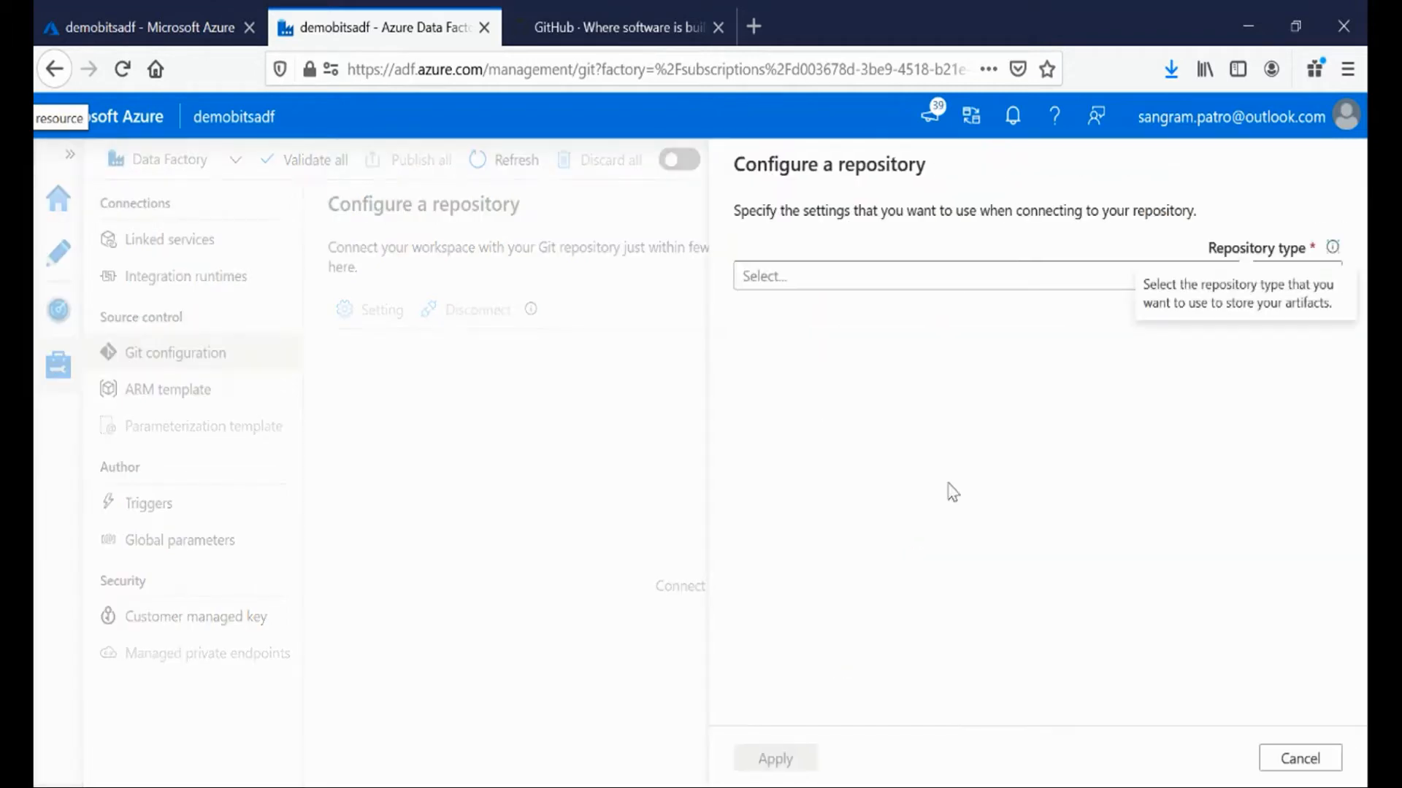
pyautogui.click(962, 280)
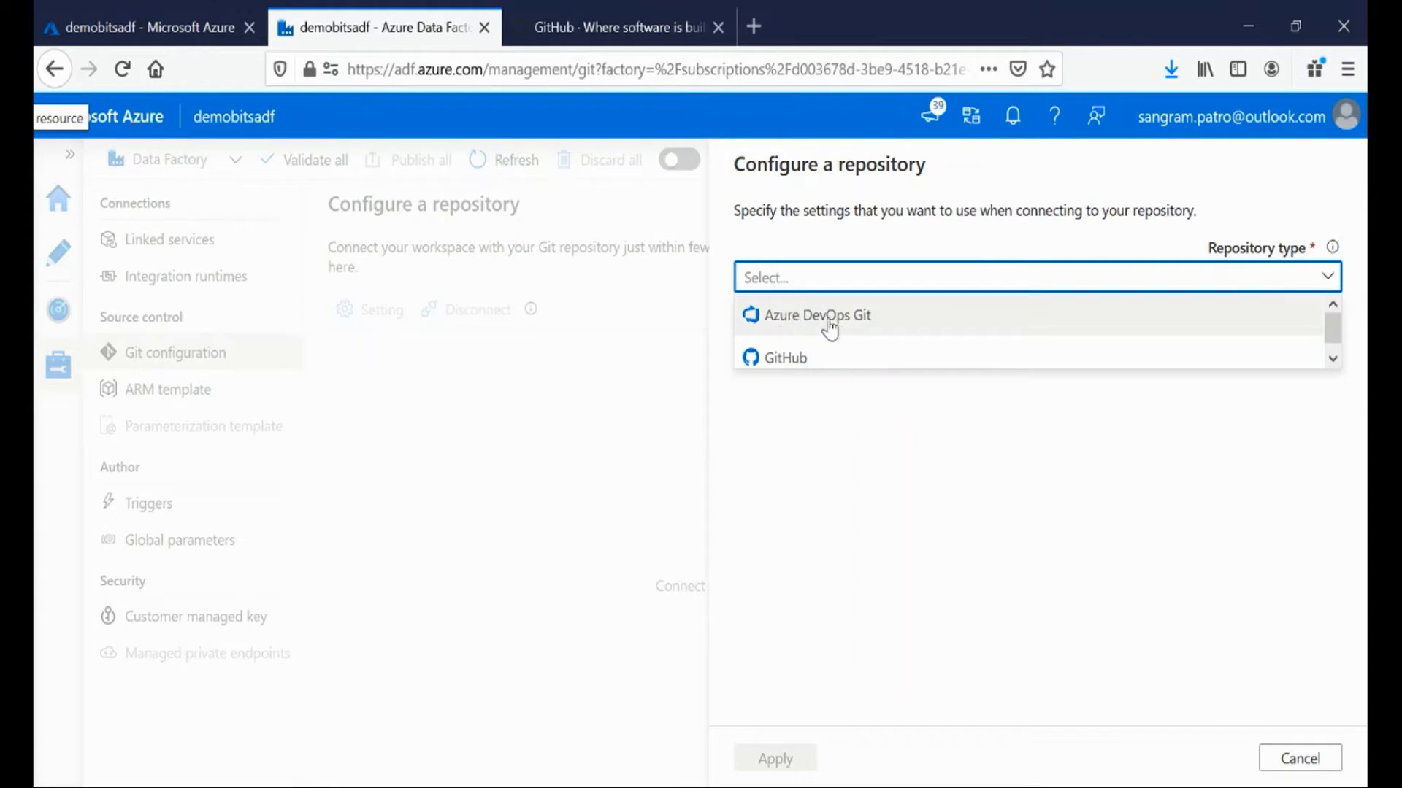
pyautogui.click(800, 361)
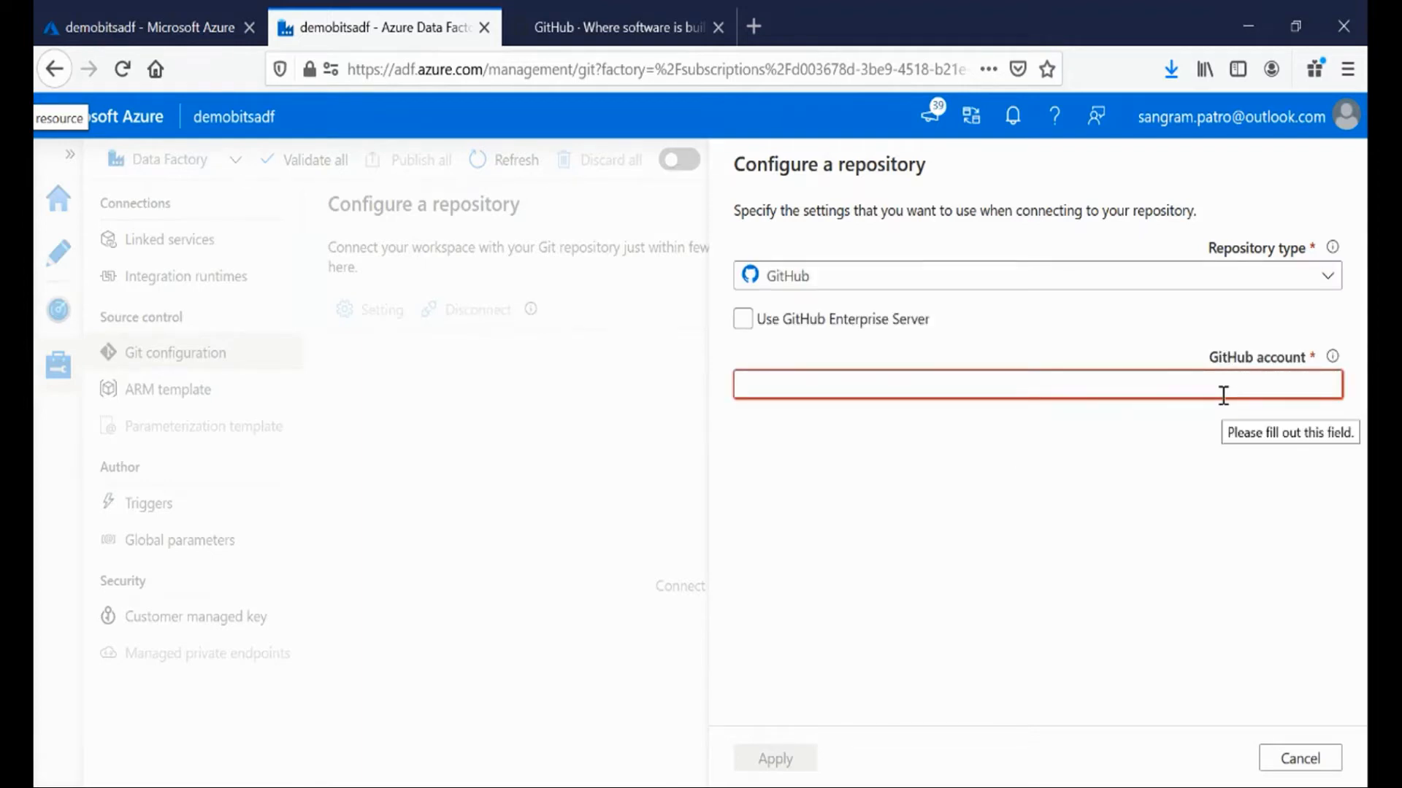
# Step: Switch to GitHub and create a public repository named demobits, initialized with a README file
pyautogui.click(573, 22)
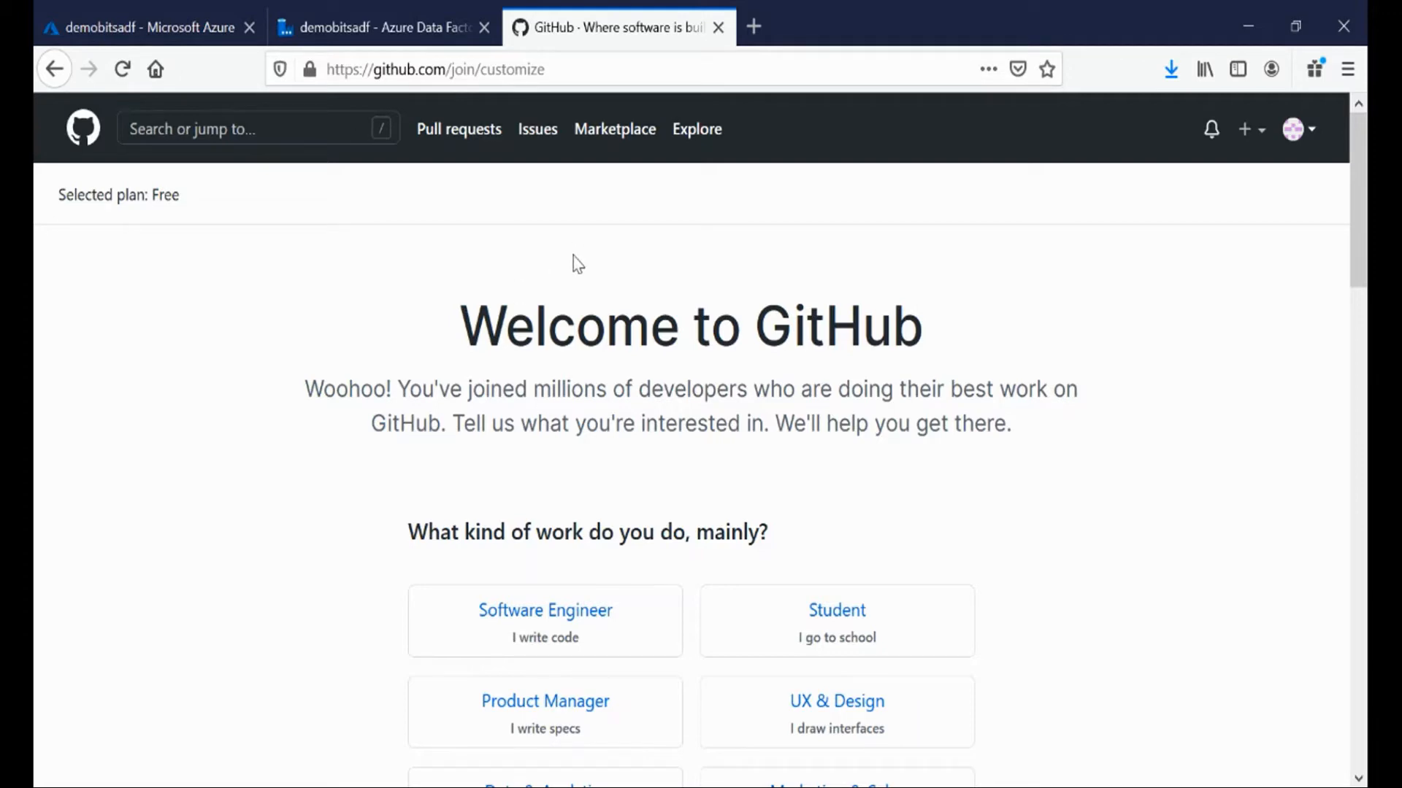
pyautogui.click(1256, 137)
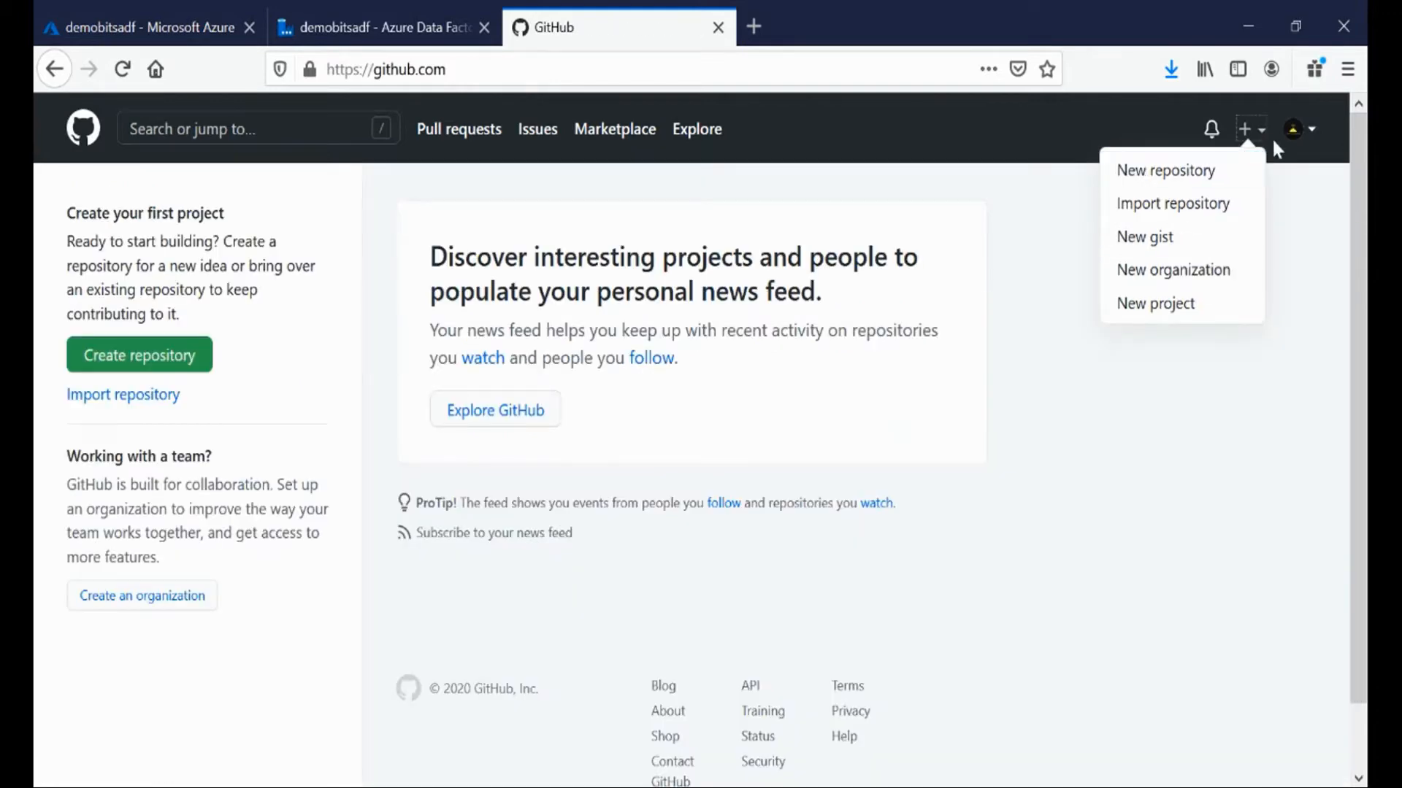
pyautogui.click(1172, 175)
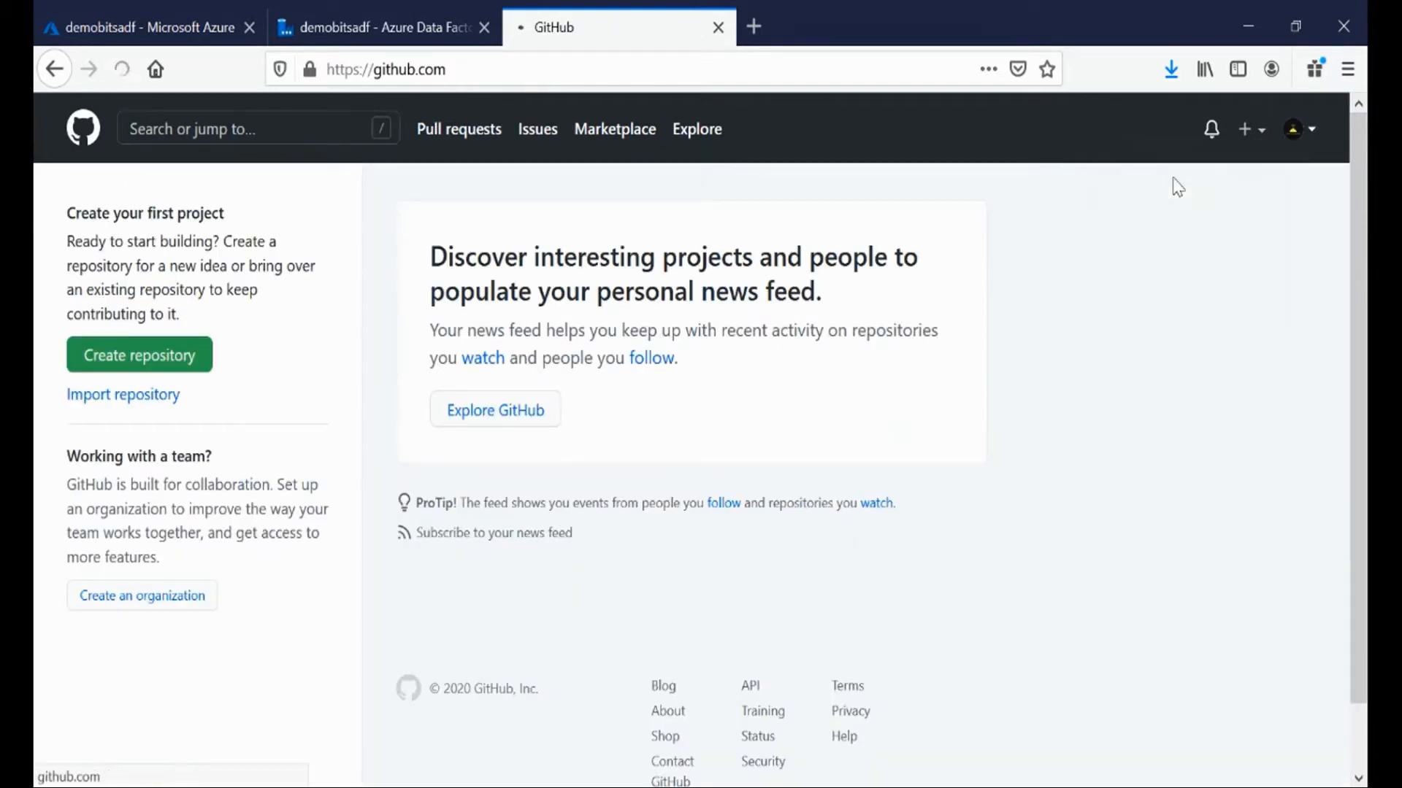
pyautogui.click(641, 407)
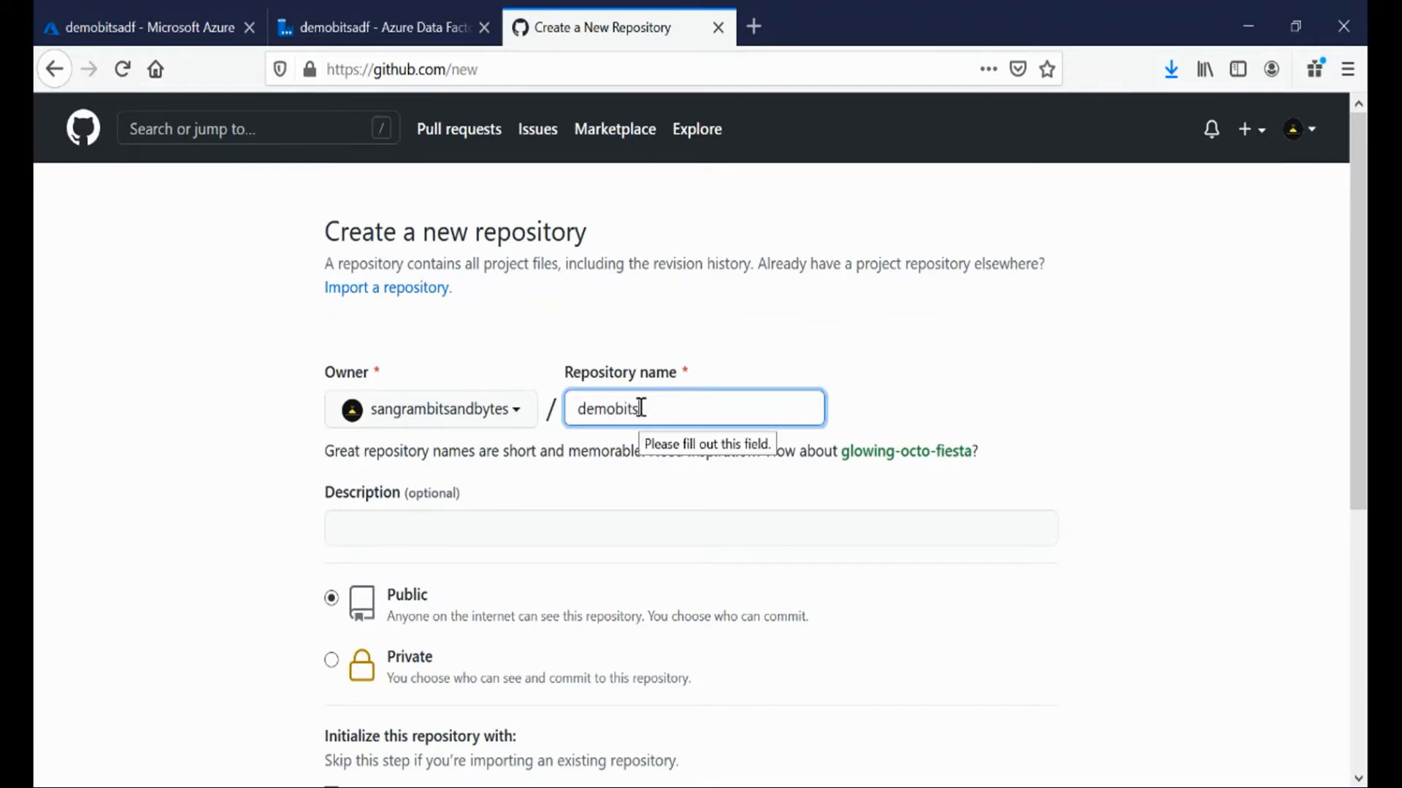
pyautogui.scroll(-3, 431, 369)
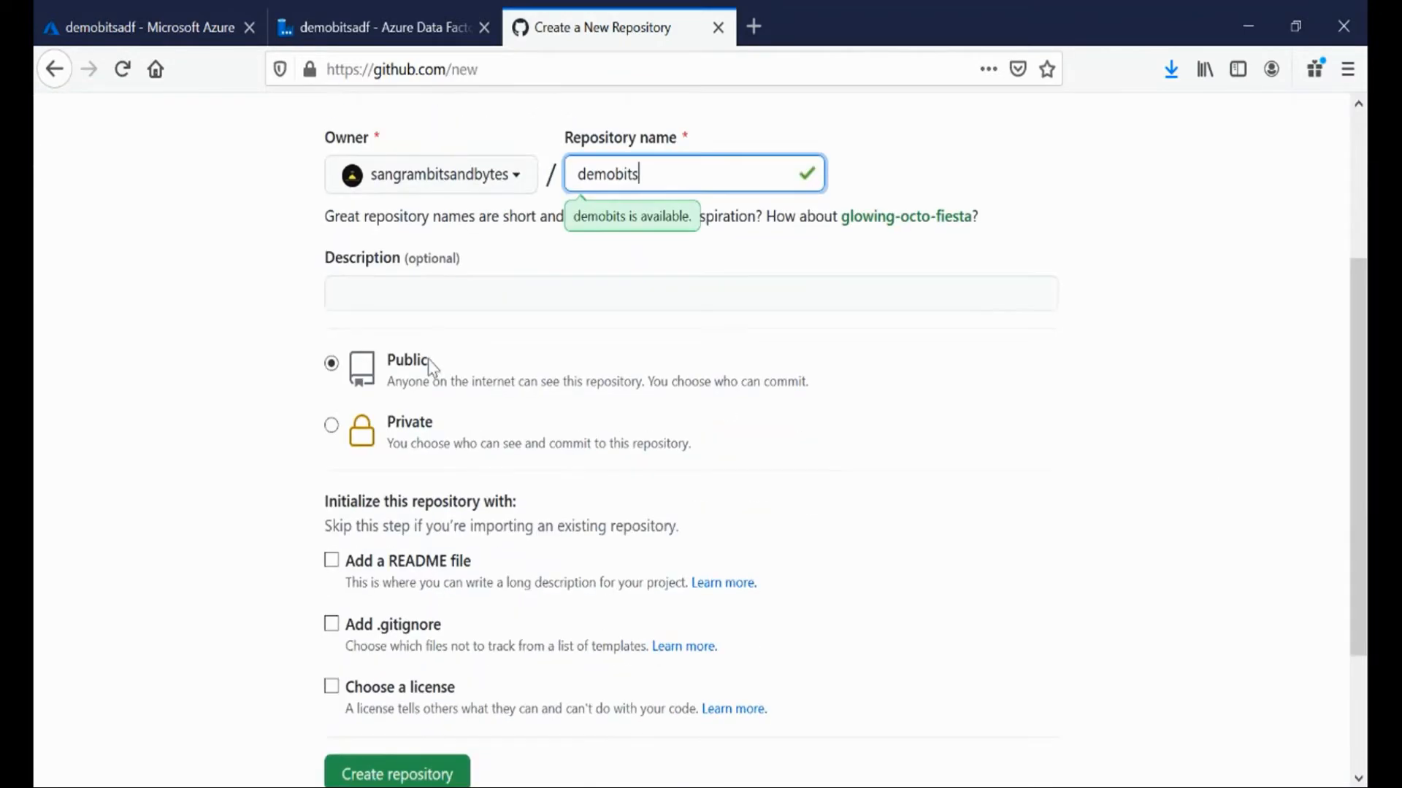
pyautogui.click(332, 560)
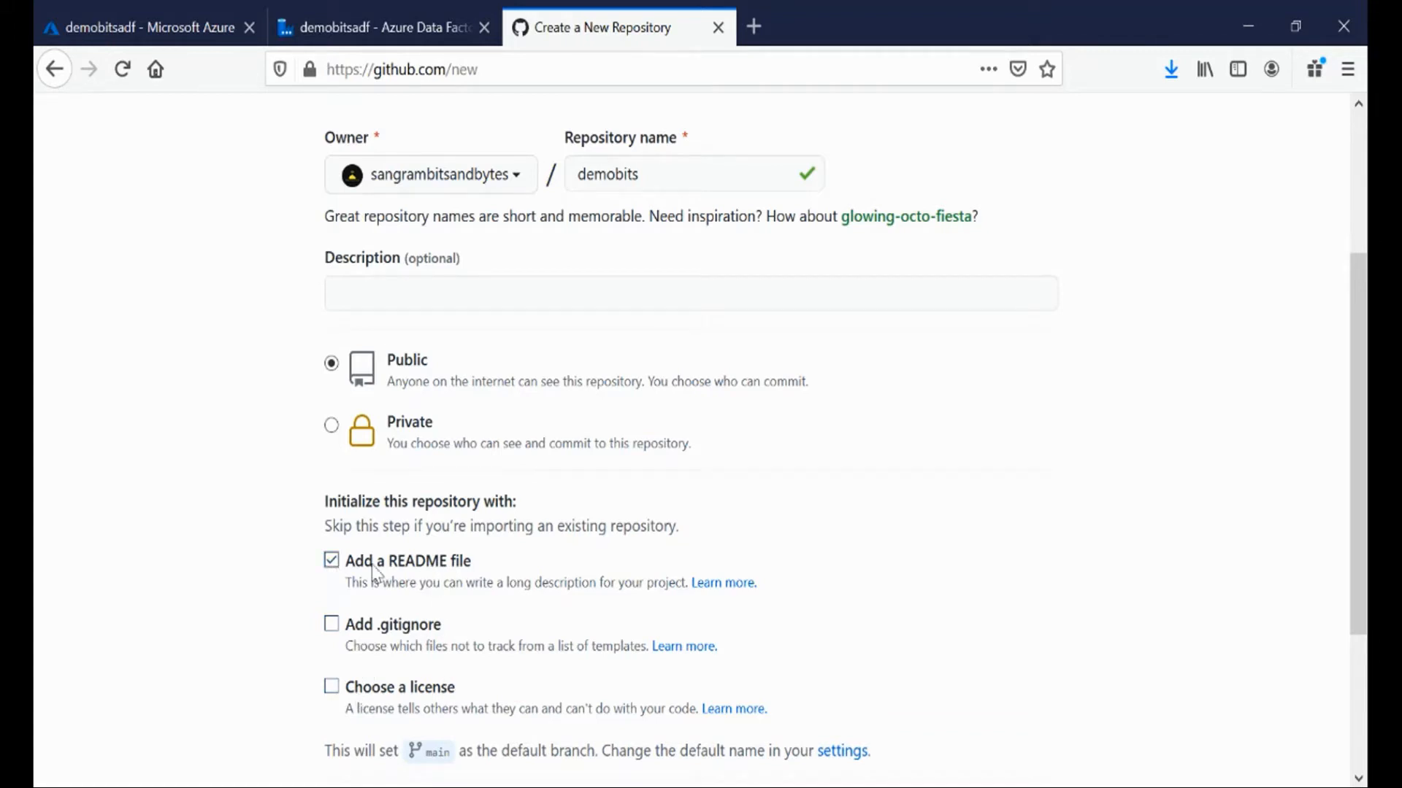
pyautogui.moveTo(1361, 451); pyautogui.dragTo(1363, 520)
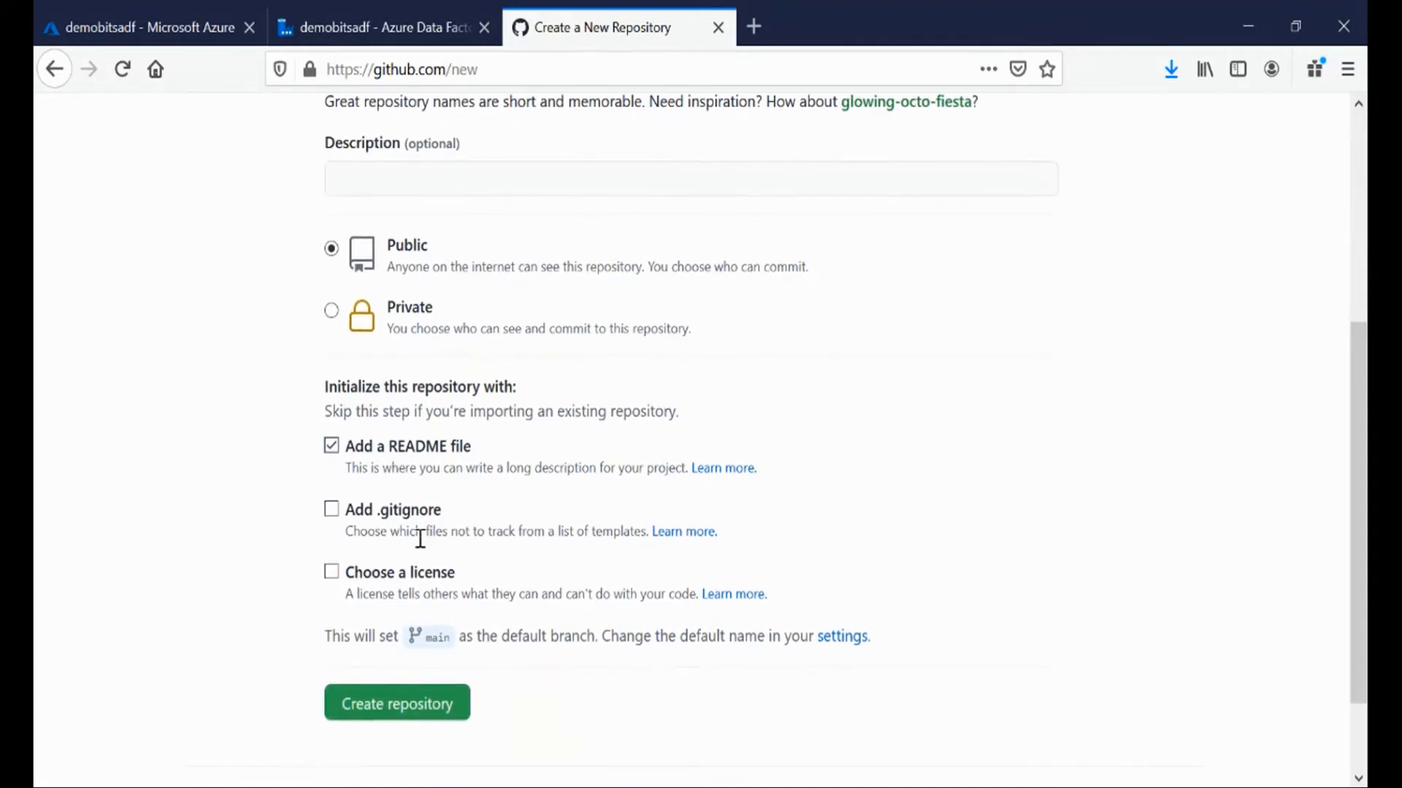
pyautogui.click(388, 719)
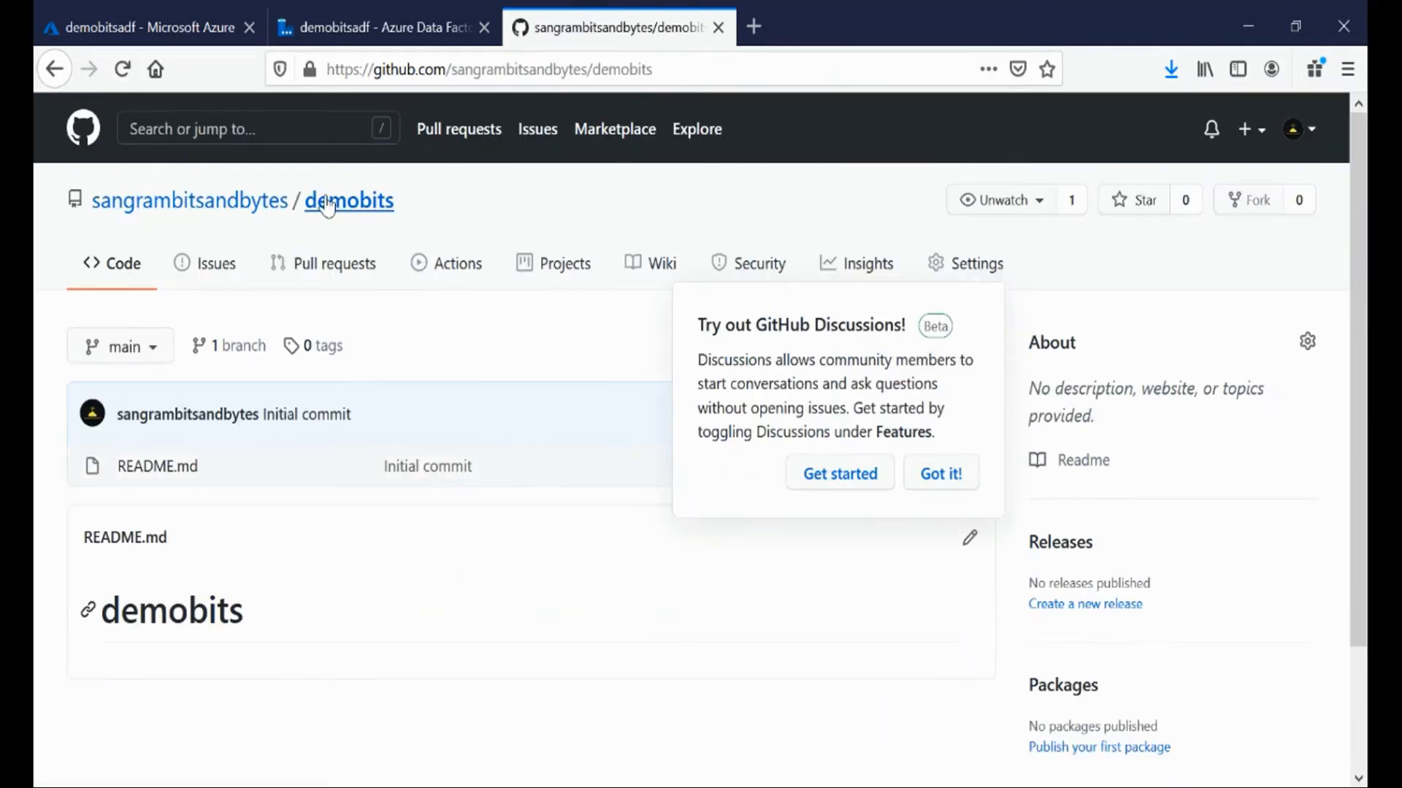
# Step: Back in Azure Data Factory, enter the GitHub account name and choose demobits as the repository
pyautogui.click(387, 22)
pyautogui.click(891, 386)
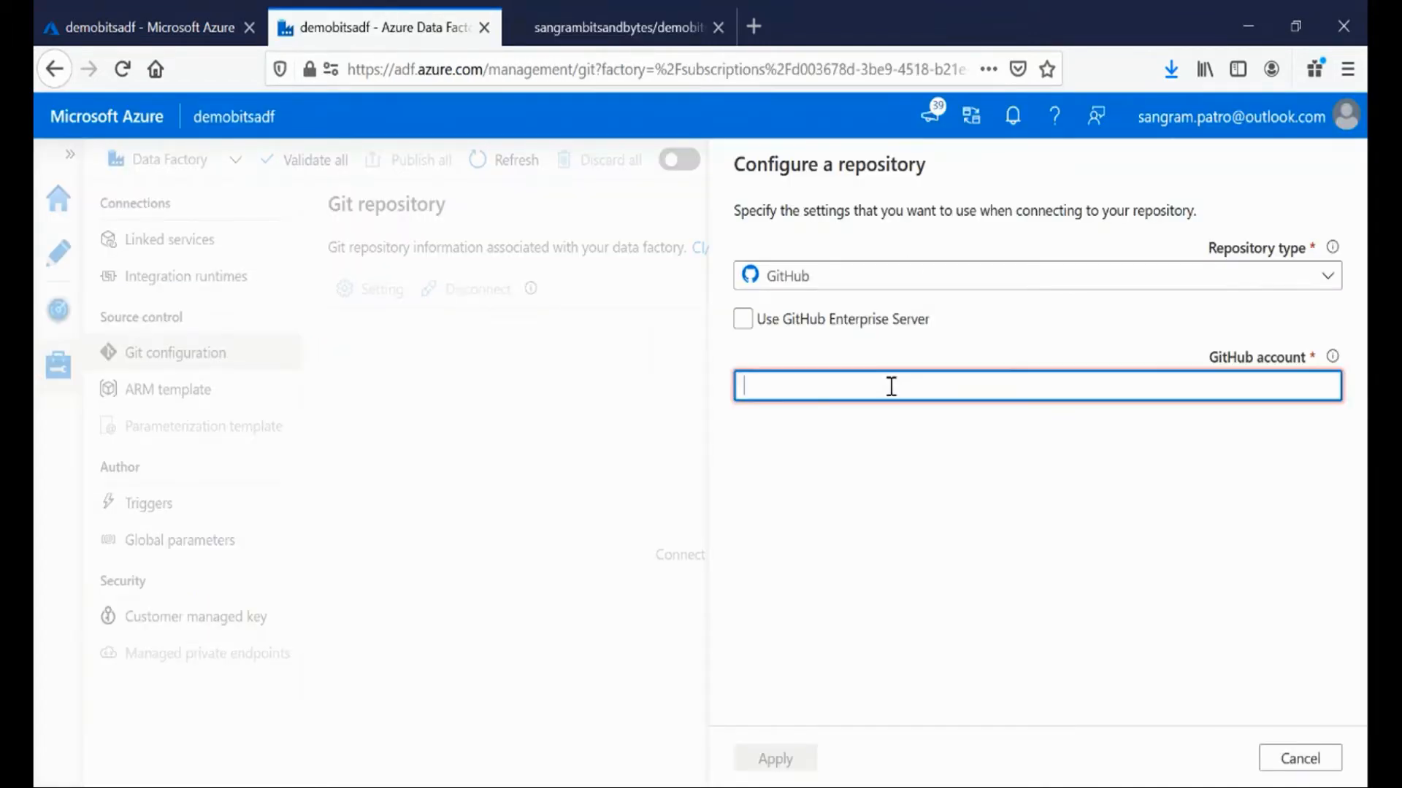
pyautogui.write('sangra')
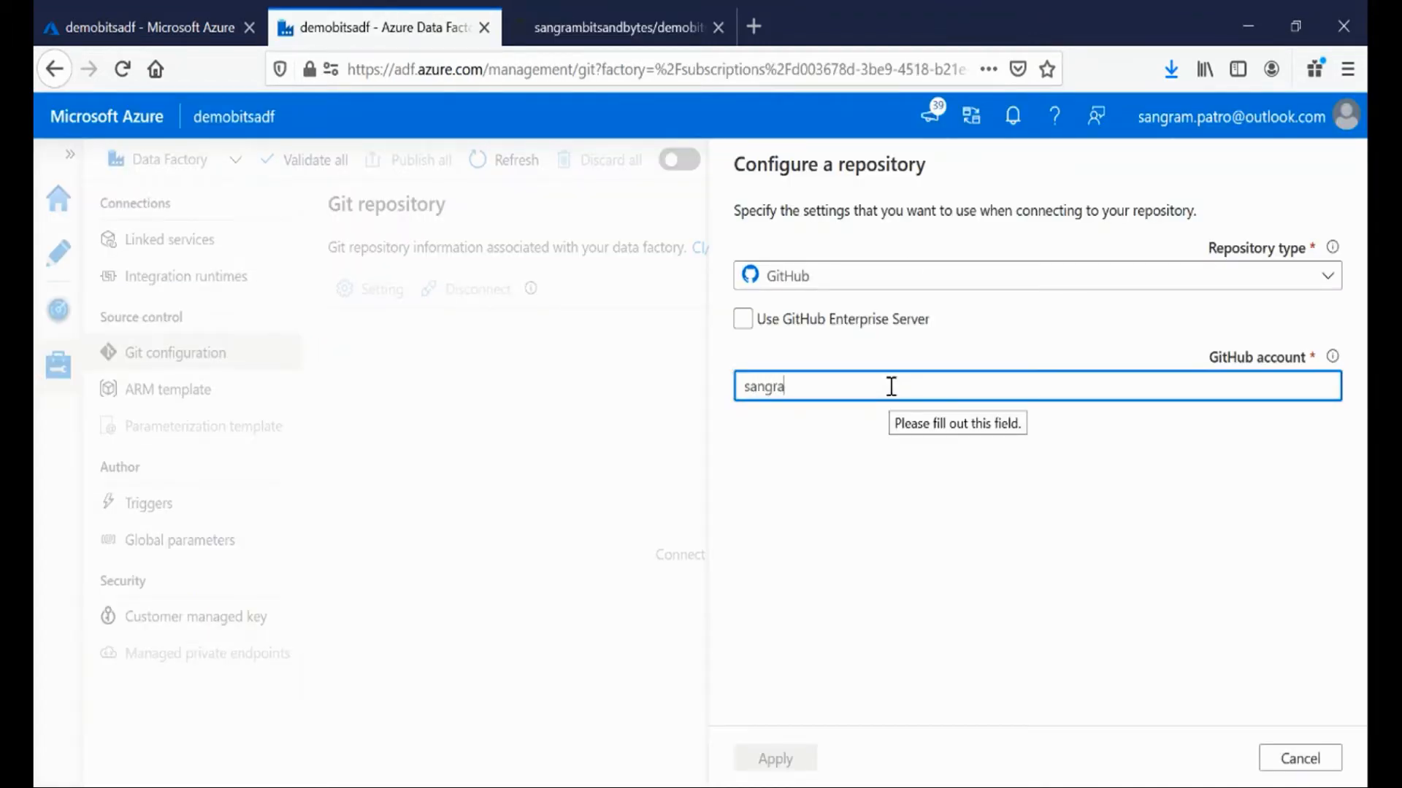
pyautogui.write('mb')
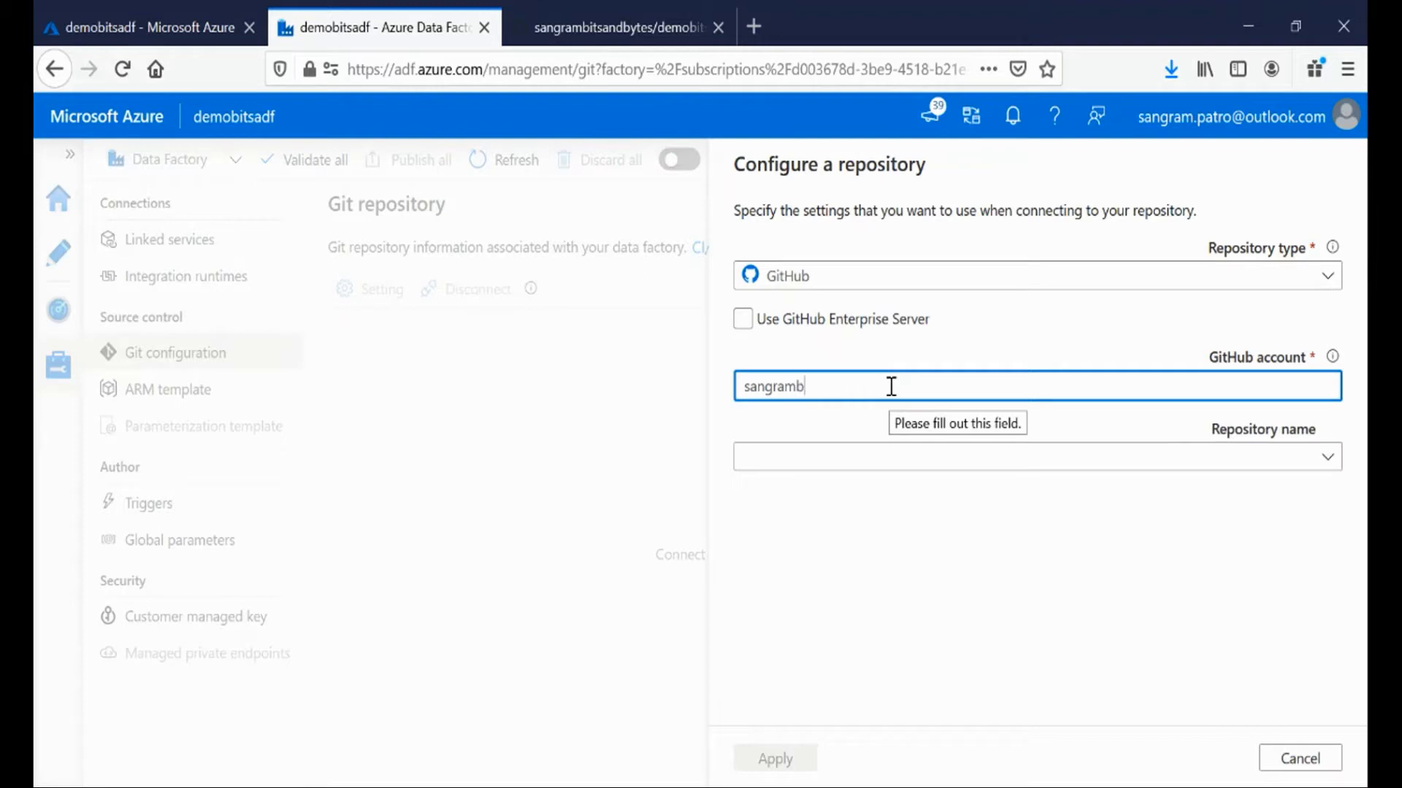
pyautogui.write('itsandbuy')
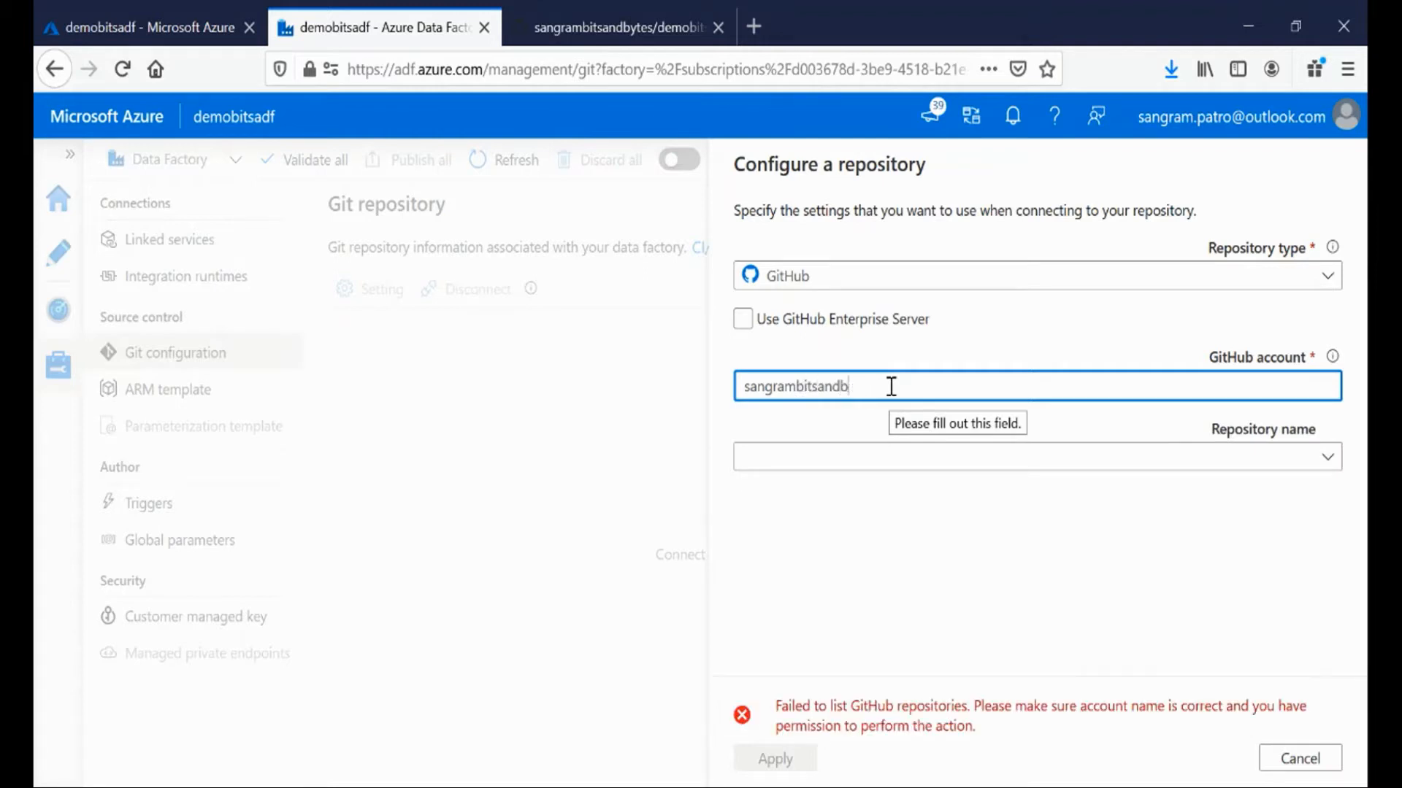
pyautogui.click(879, 459)
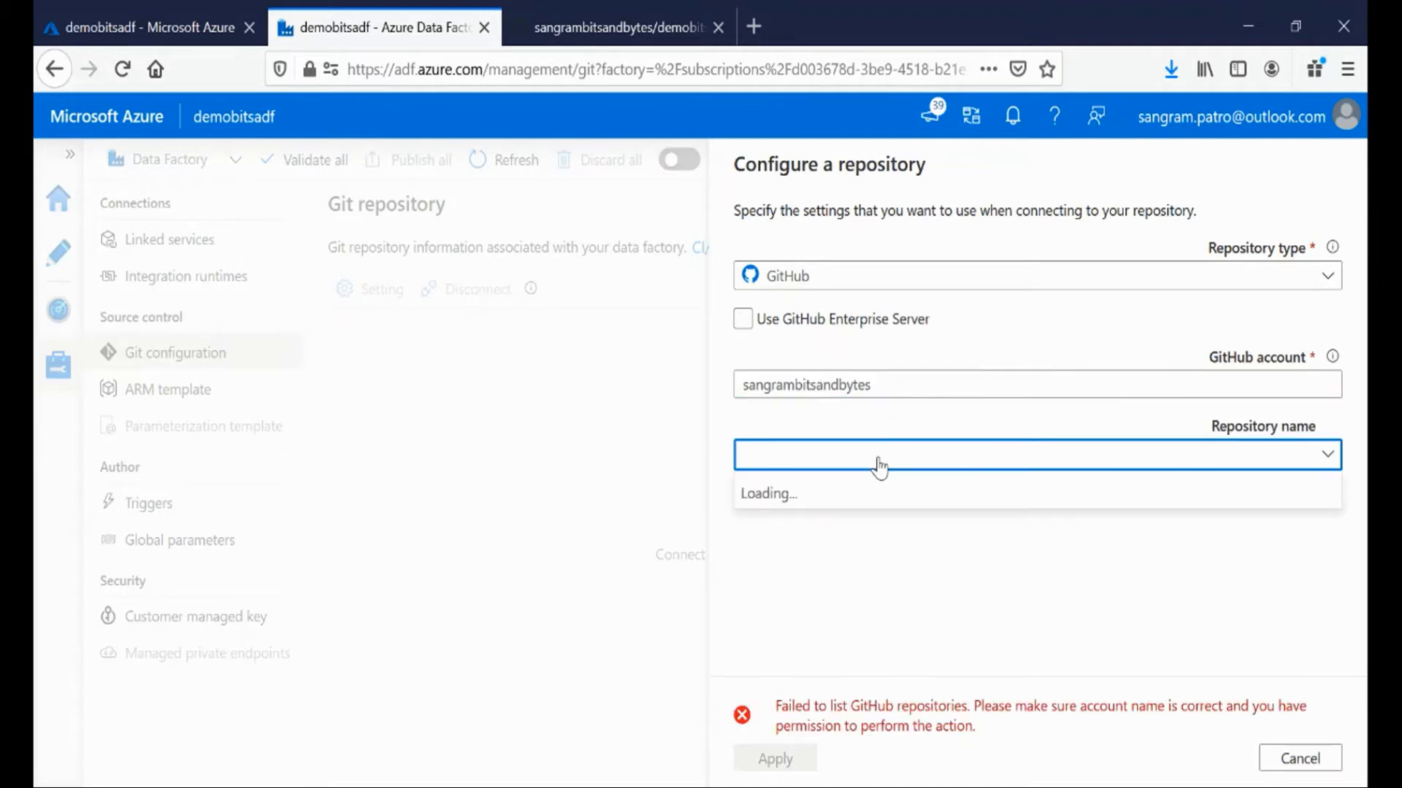
pyautogui.click(835, 491)
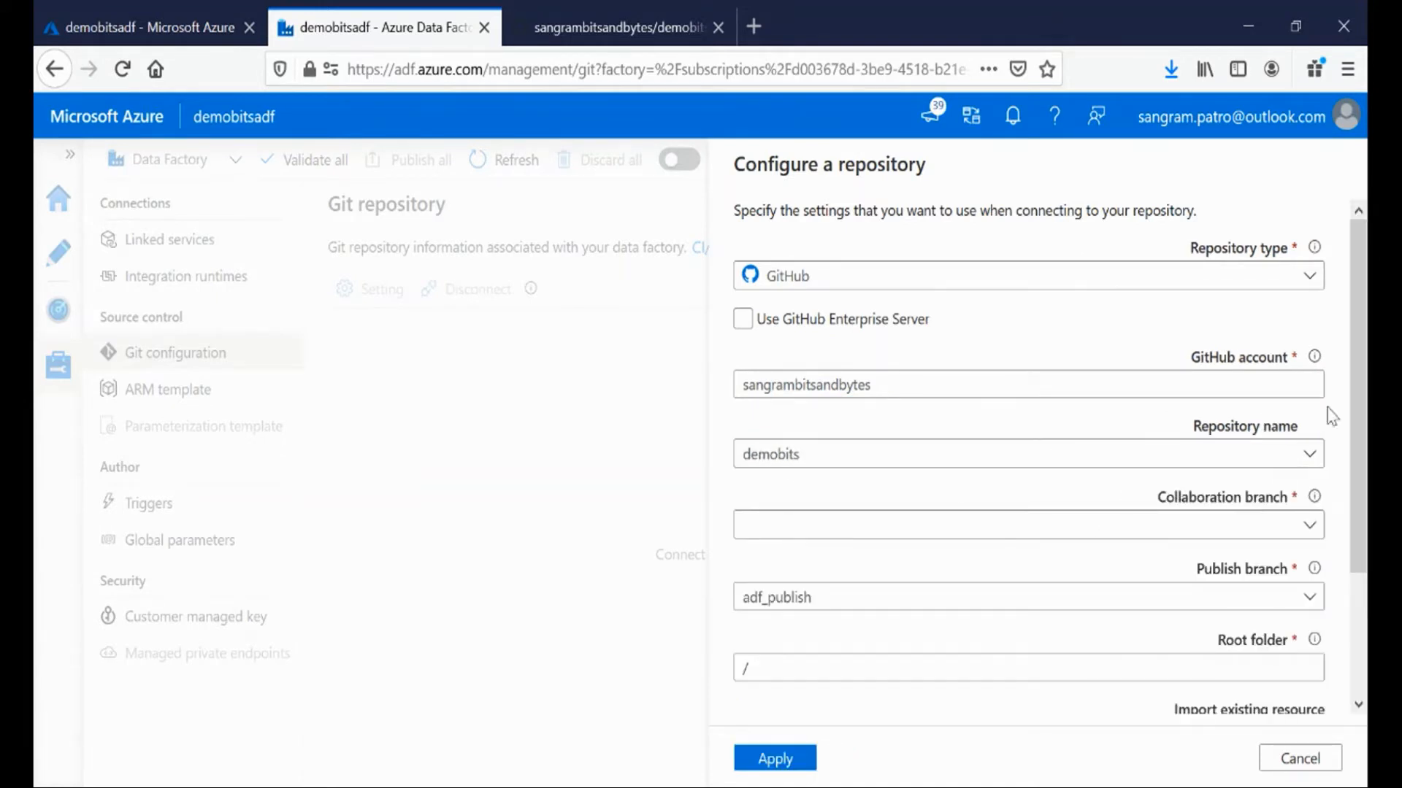
# Step: Set the collaboration branch to main and check that branch in the demobits repository on GitHub
pyautogui.scroll(-2, 803, 463)
pyautogui.click(1080, 385)
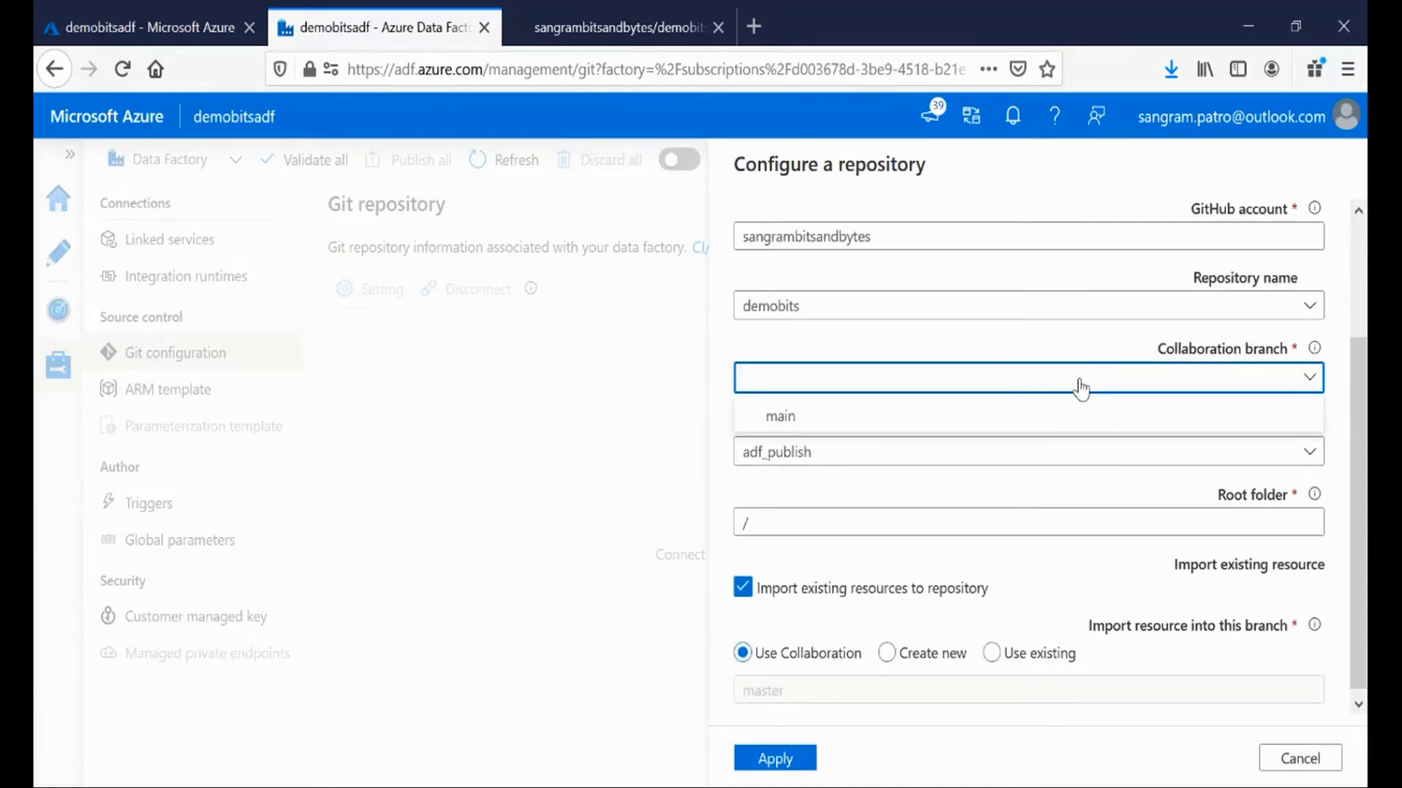
pyautogui.click(915, 410)
pyautogui.click(595, 22)
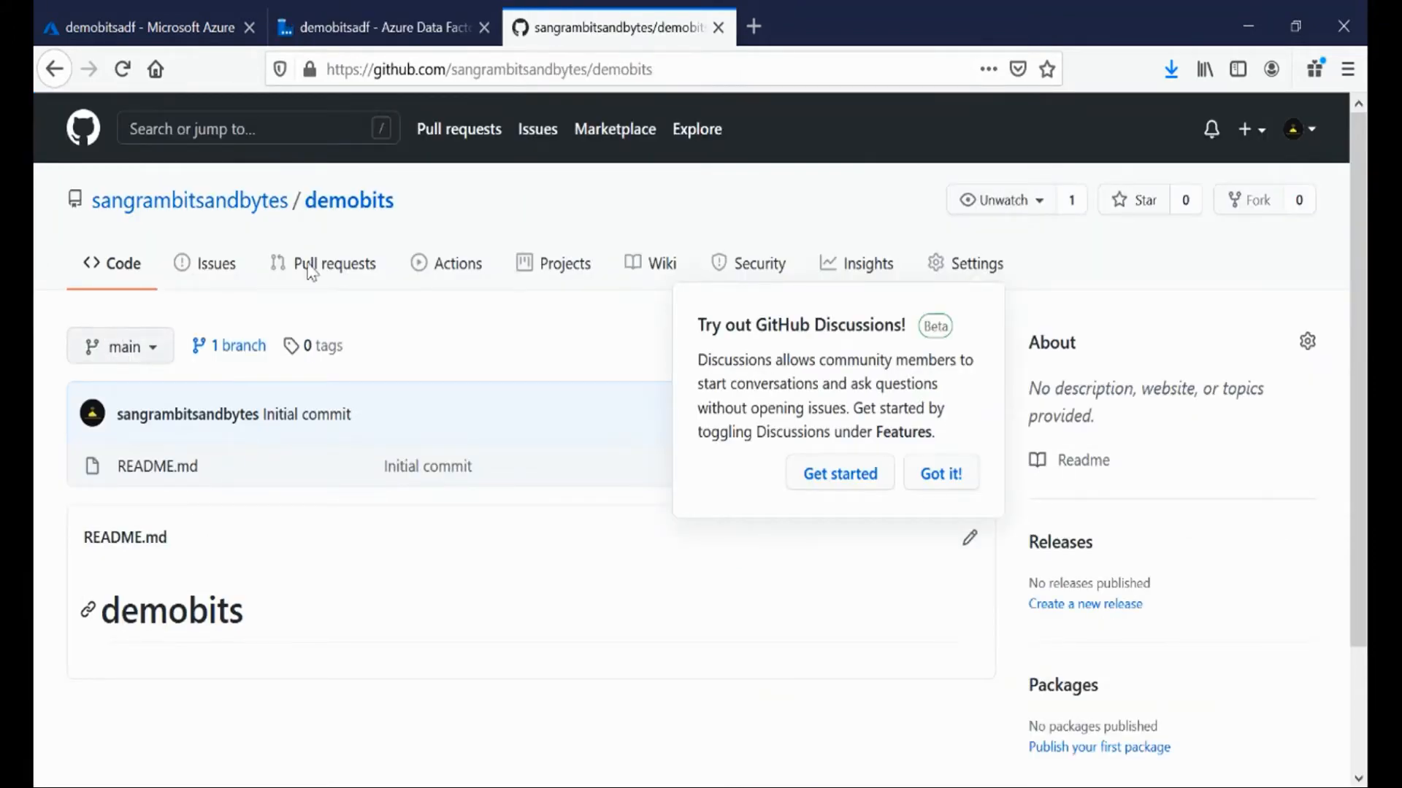
pyautogui.click(387, 28)
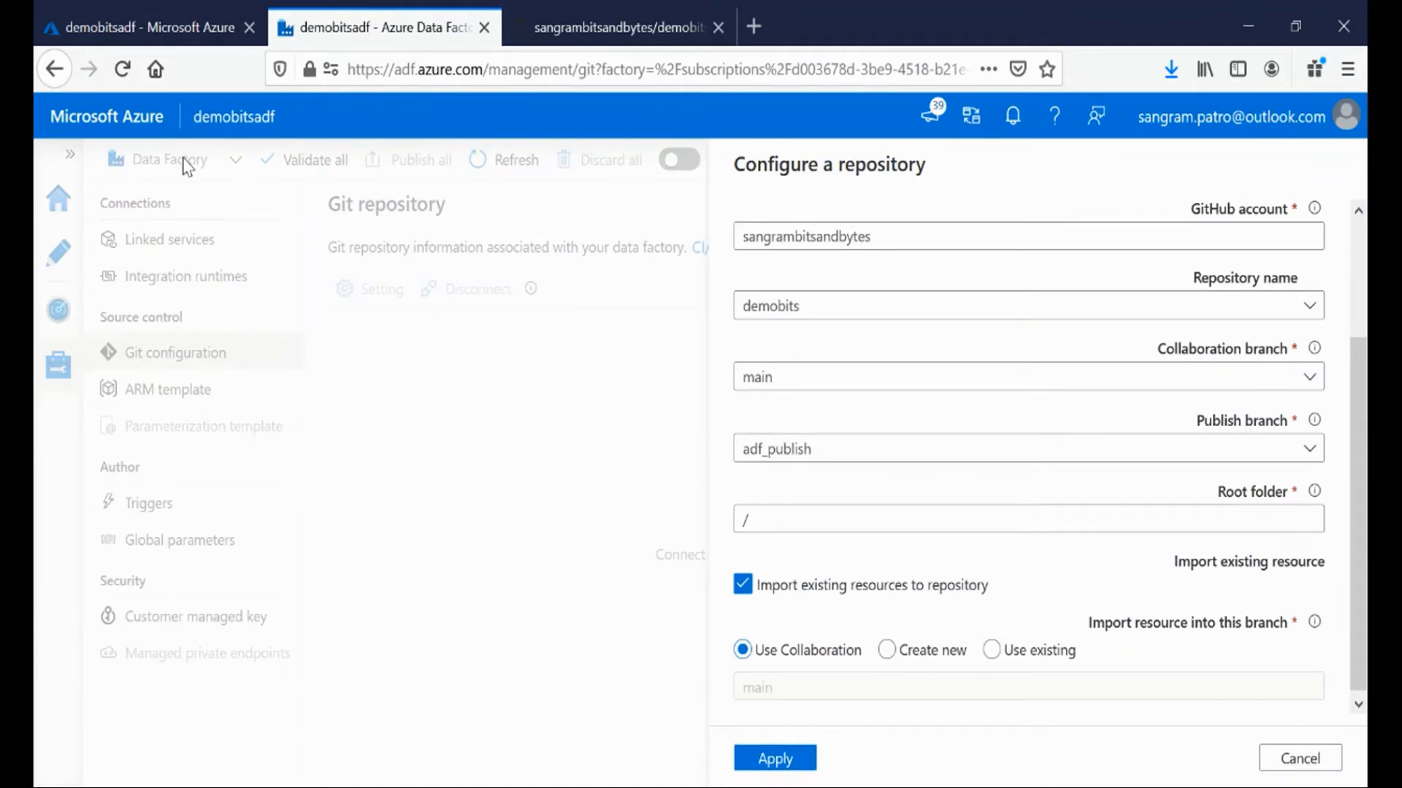
# Step: Set the root folder to /DataFactory and apply the repository configuration, importing existing resources into the collaboration branch
pyautogui.scroll(-1, 1357, 526)
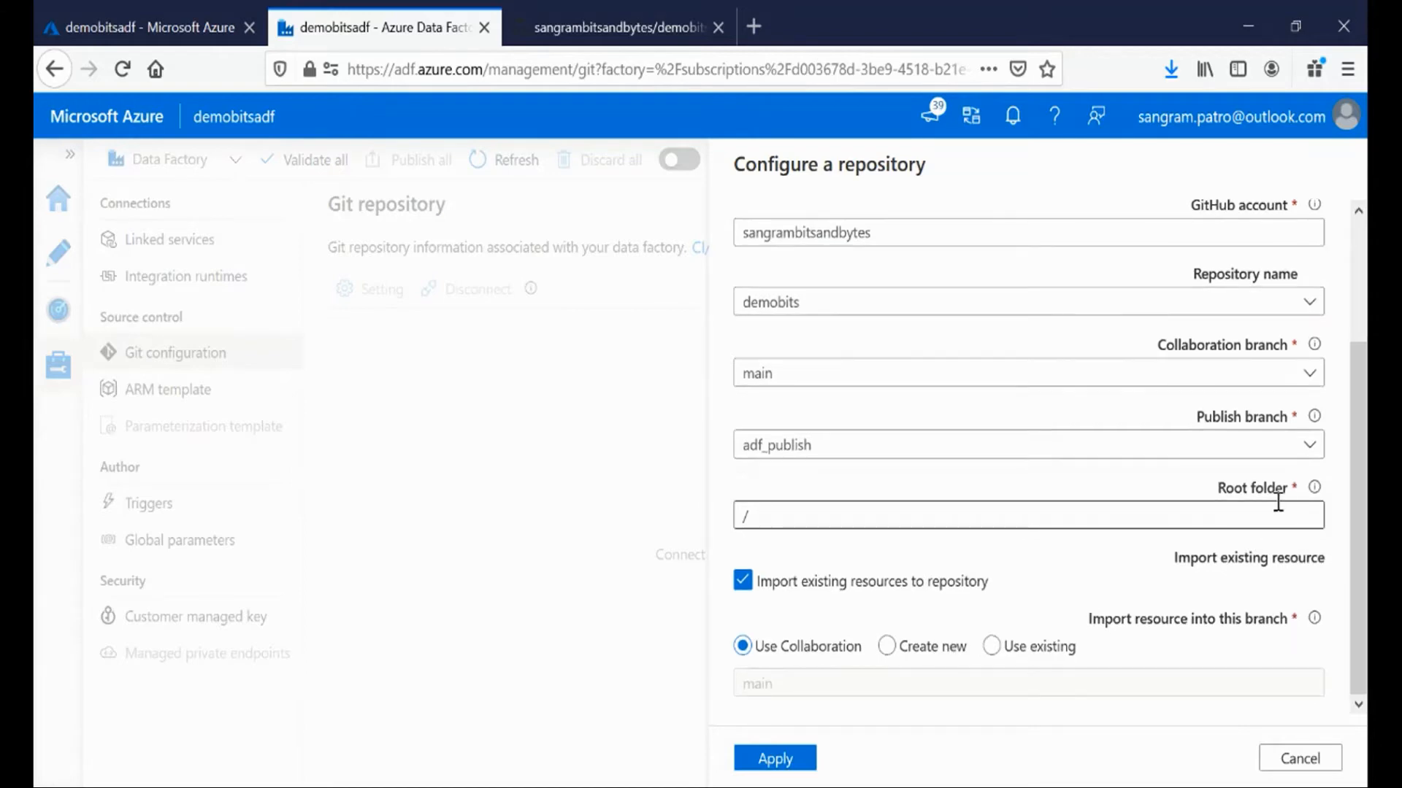
pyautogui.moveTo(1219, 494); pyautogui.dragTo(1286, 501)
pyautogui.click(983, 514)
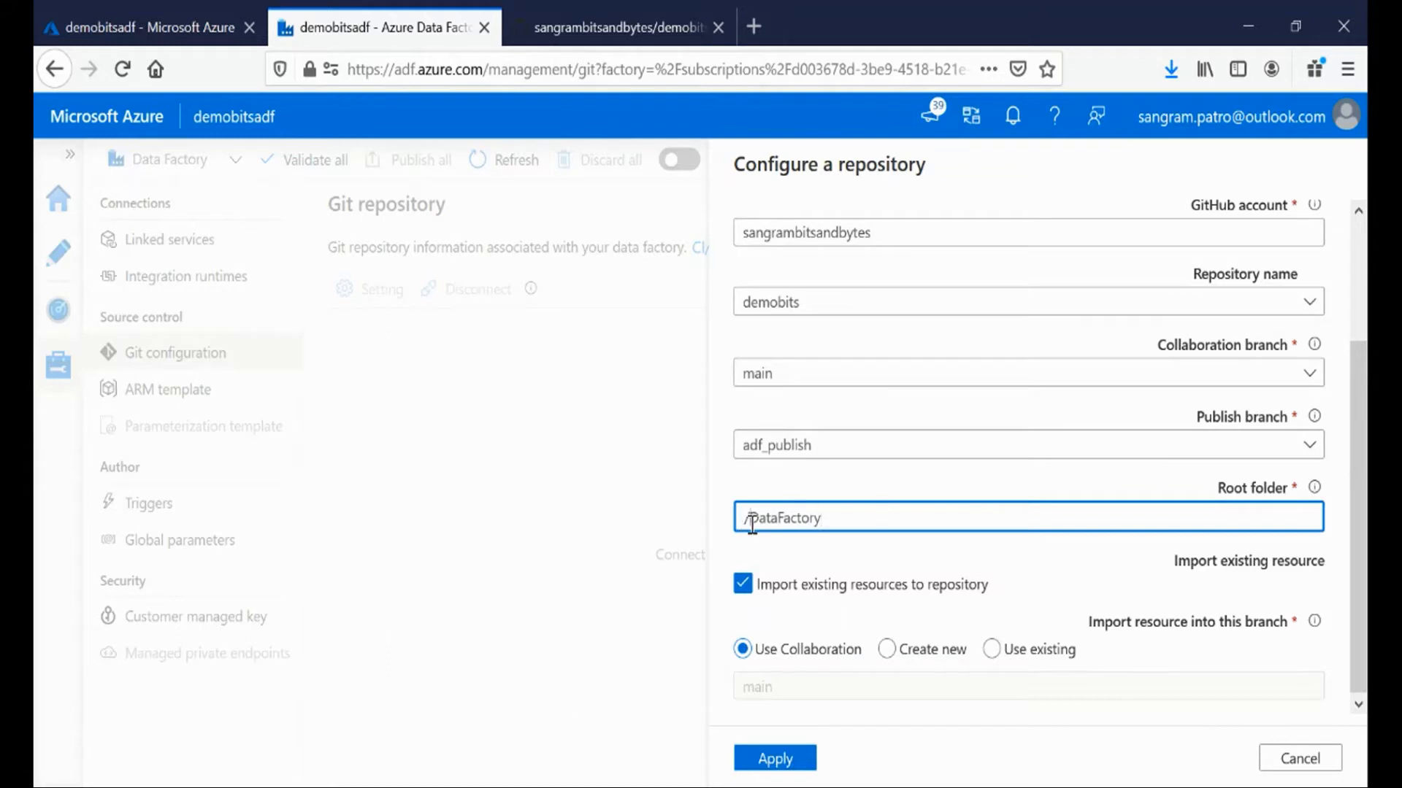
pyautogui.moveTo(752, 524); pyautogui.dragTo(844, 518)
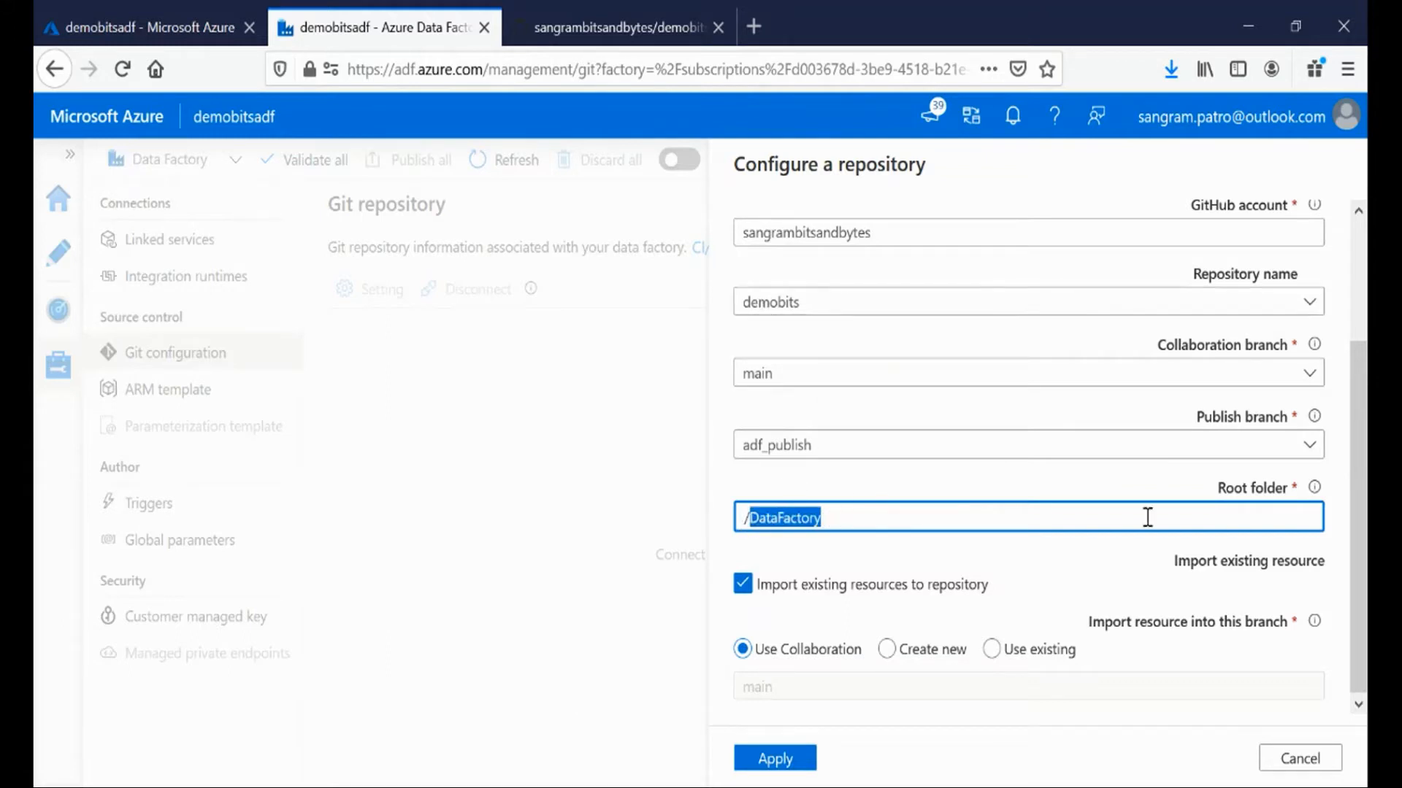
pyautogui.click(1359, 600)
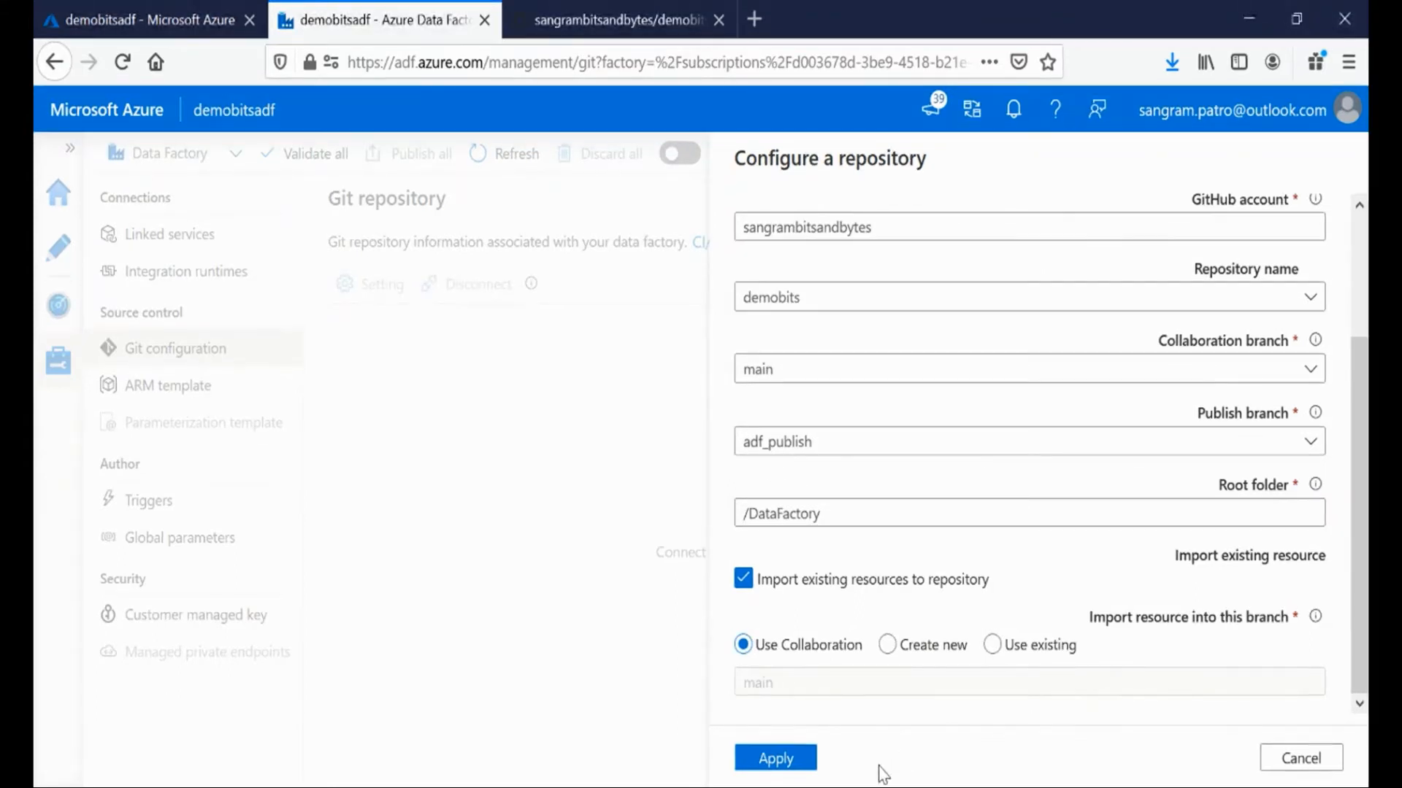
pyautogui.click(760, 763)
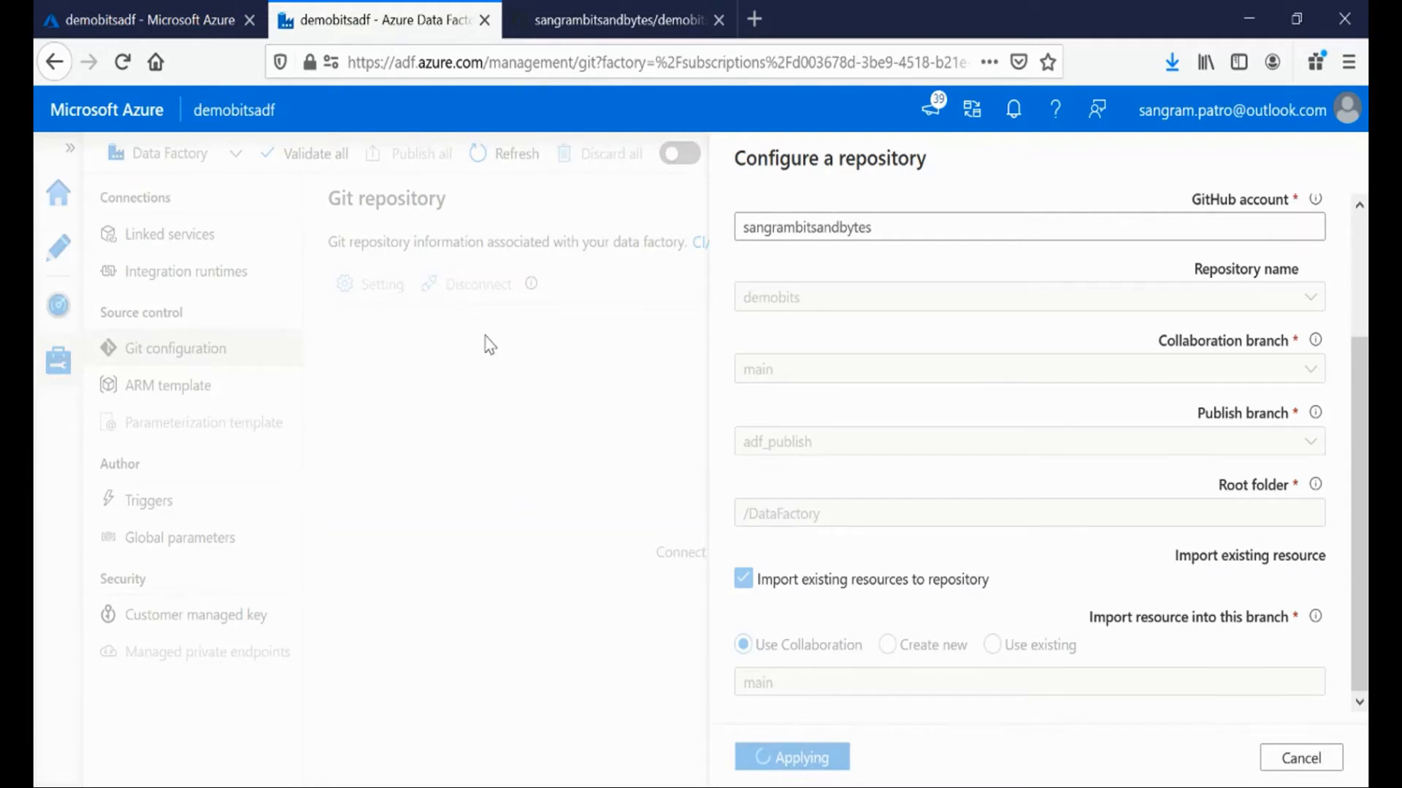
# Step: Check the Git connection in the data factory, reload the demobits repository page on GitHub, and dismiss the Discussions notice
pyautogui.click(643, 16)
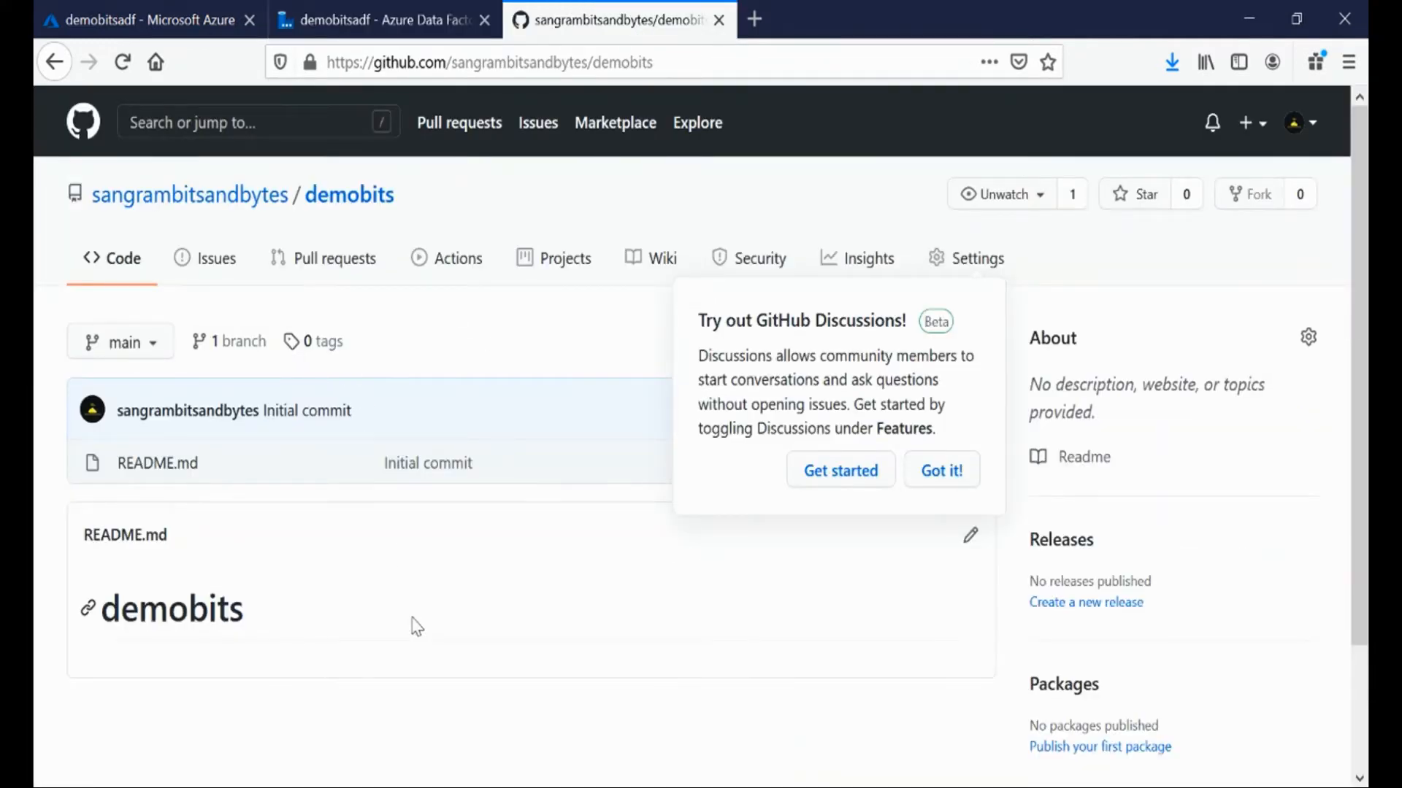
pyautogui.click(370, 20)
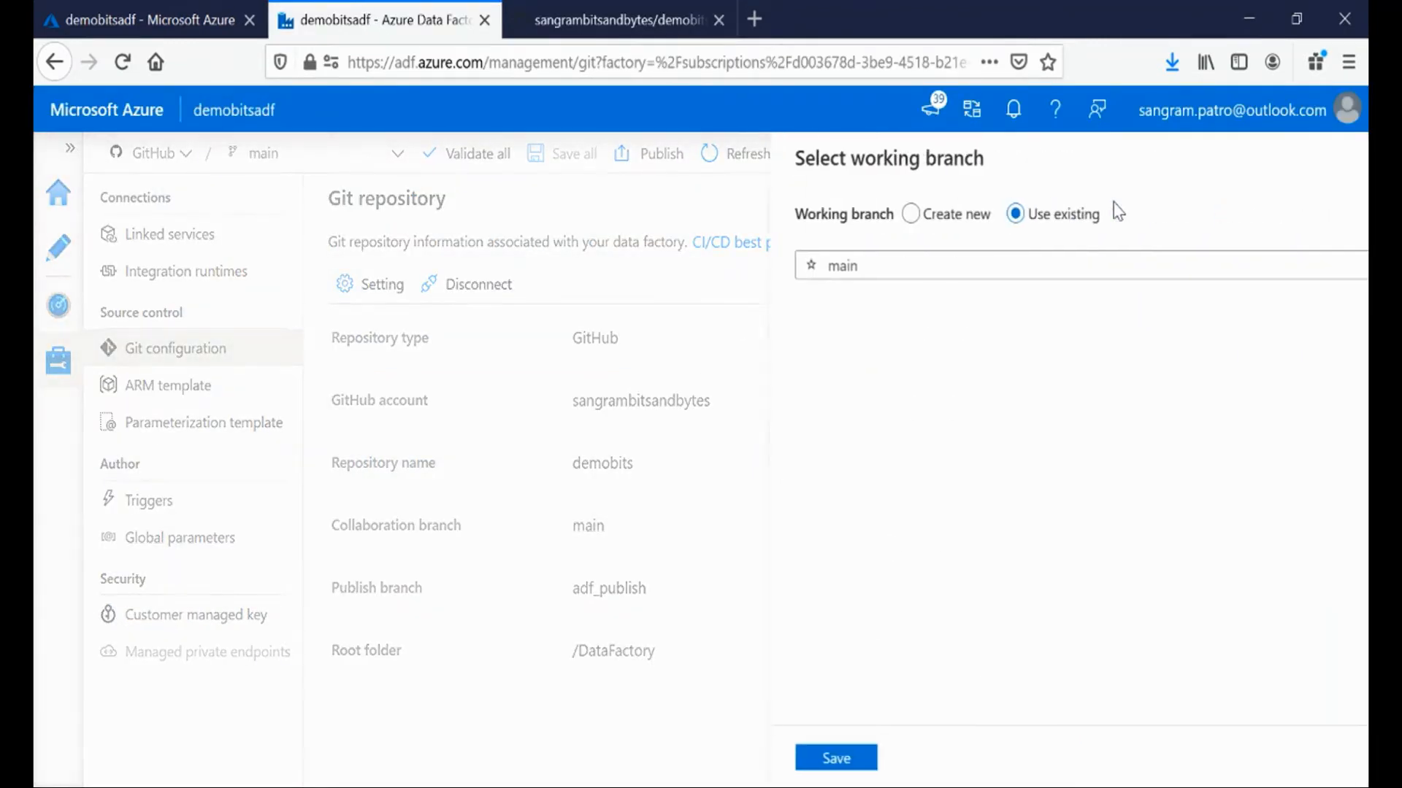
pyautogui.click(606, 16)
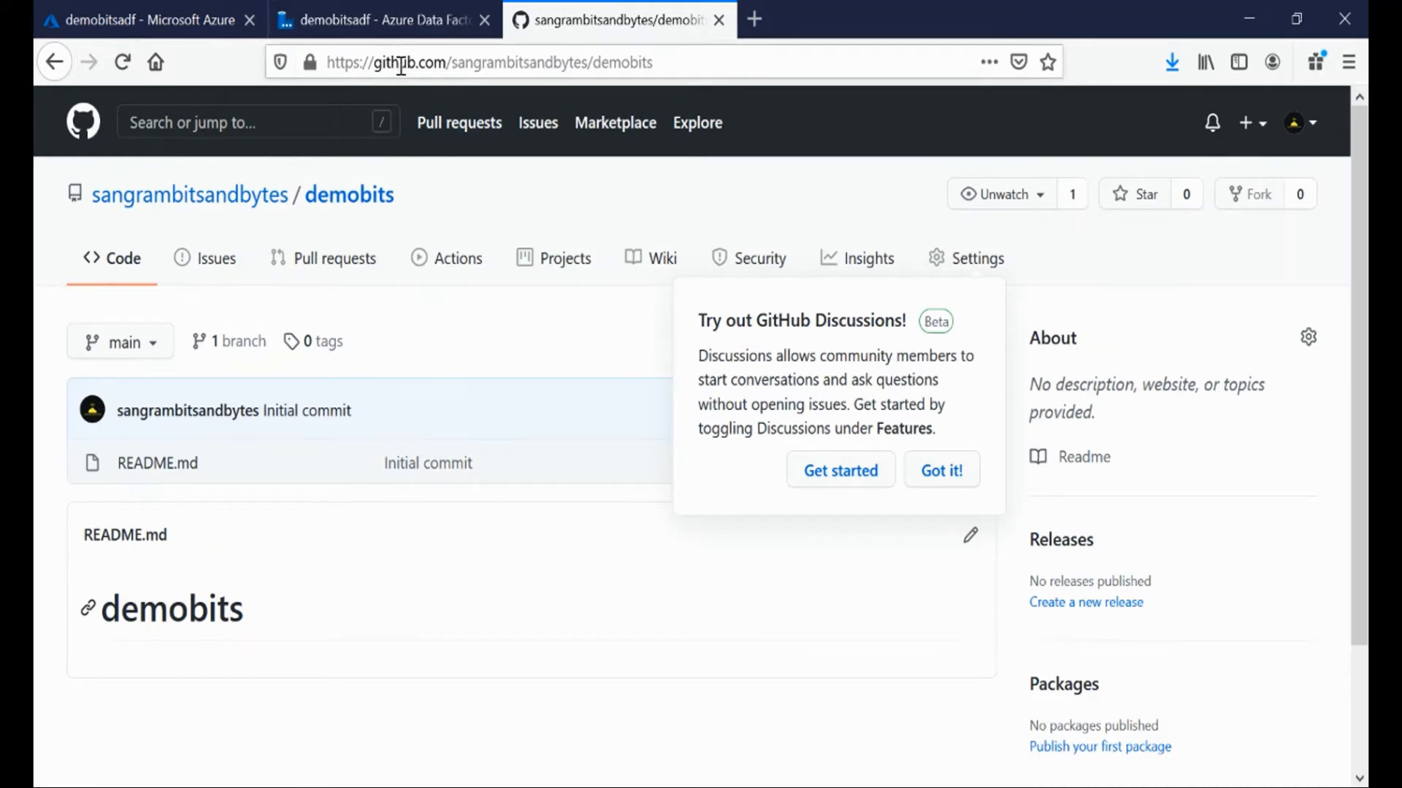
pyautogui.click(401, 66)
pyautogui.press('Return')
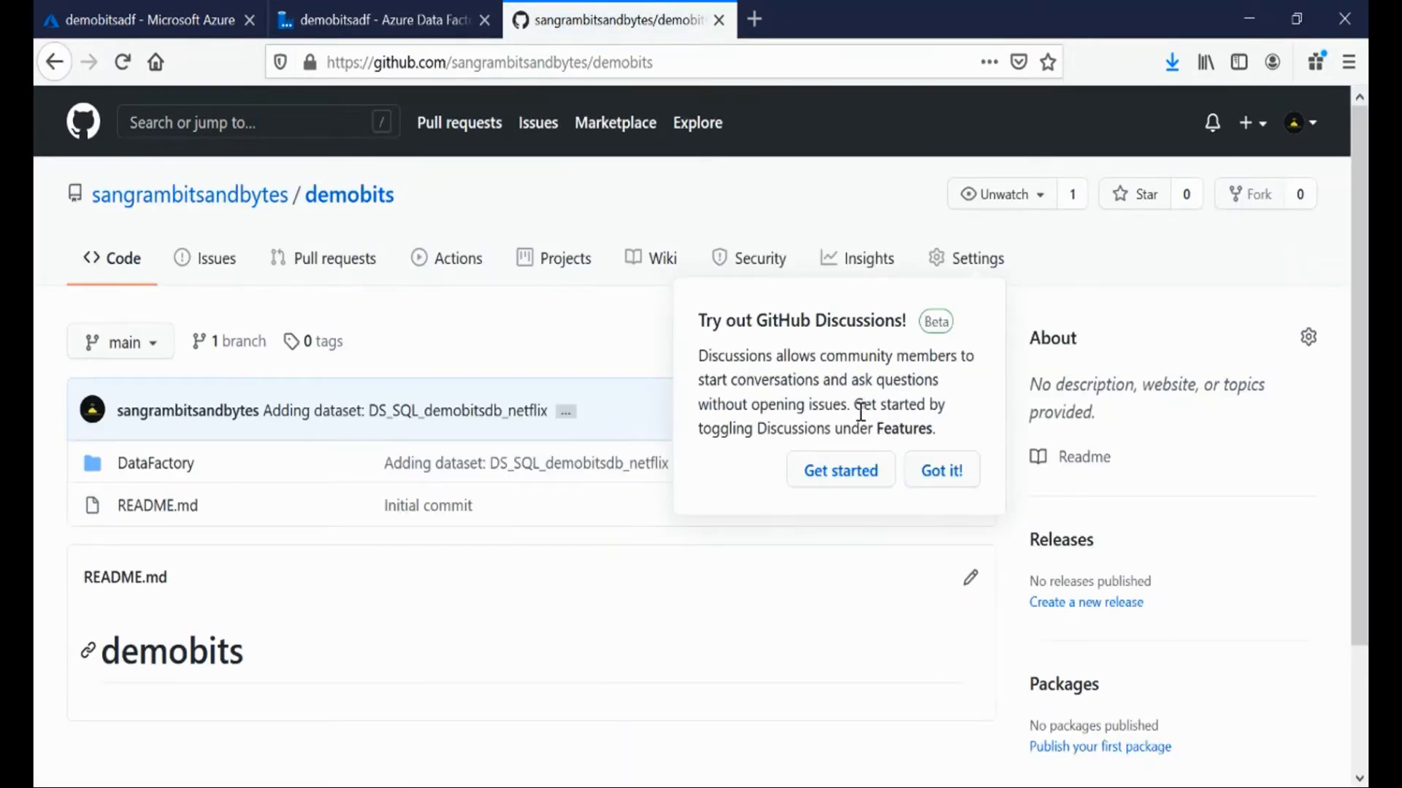
pyautogui.click(941, 470)
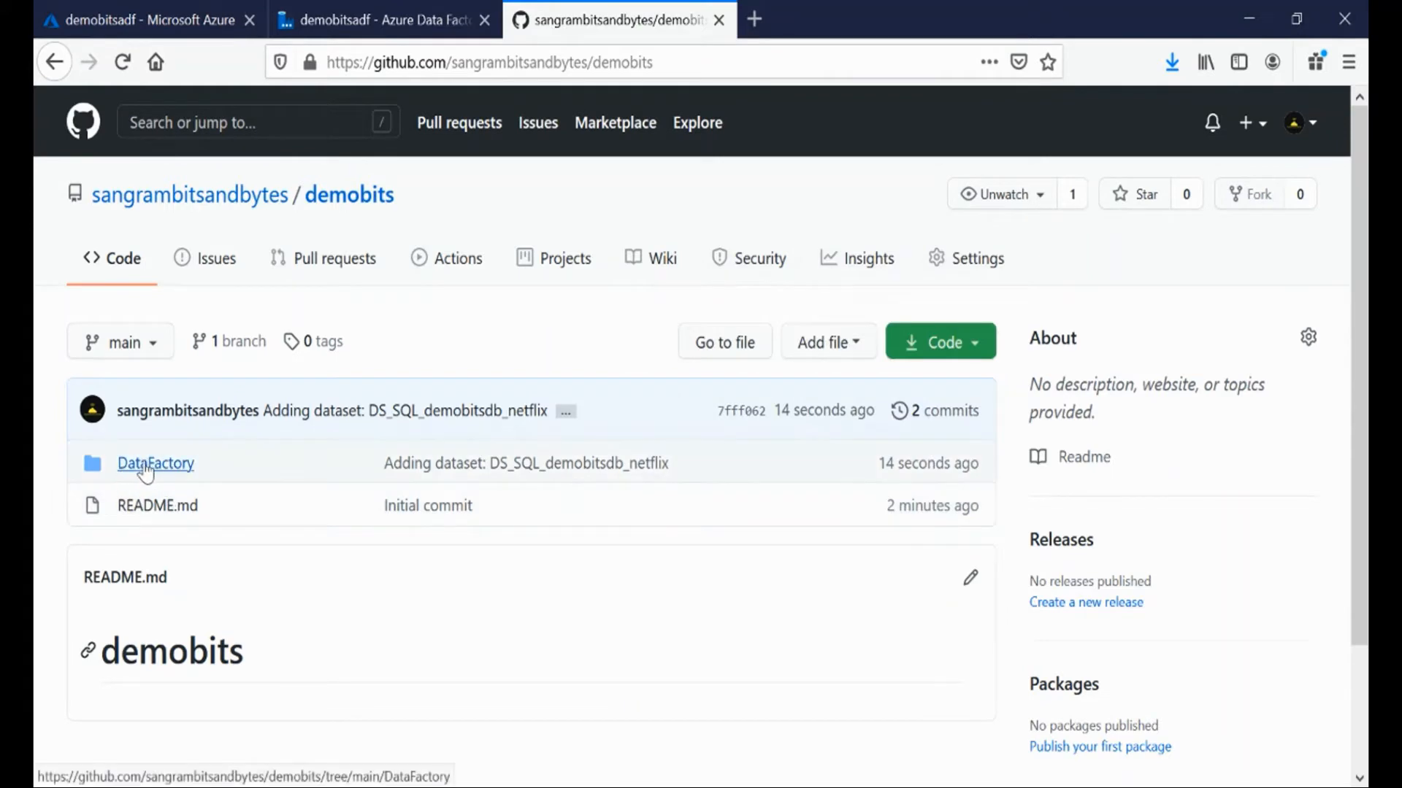
# Step: Open the DataFactory folder in the demobits repository and examine the files in its dataset subfolder
pyautogui.click(135, 473)
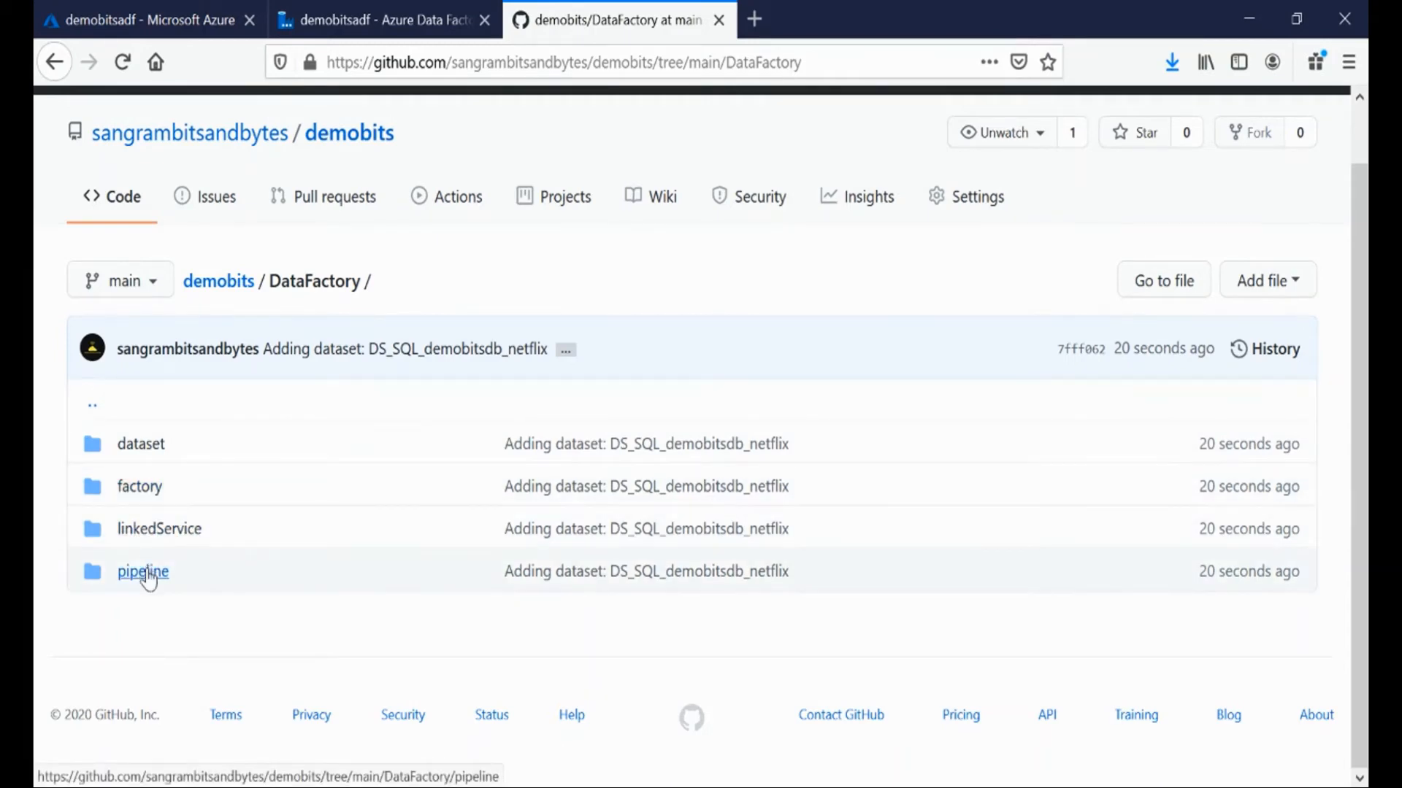
pyautogui.click(141, 444)
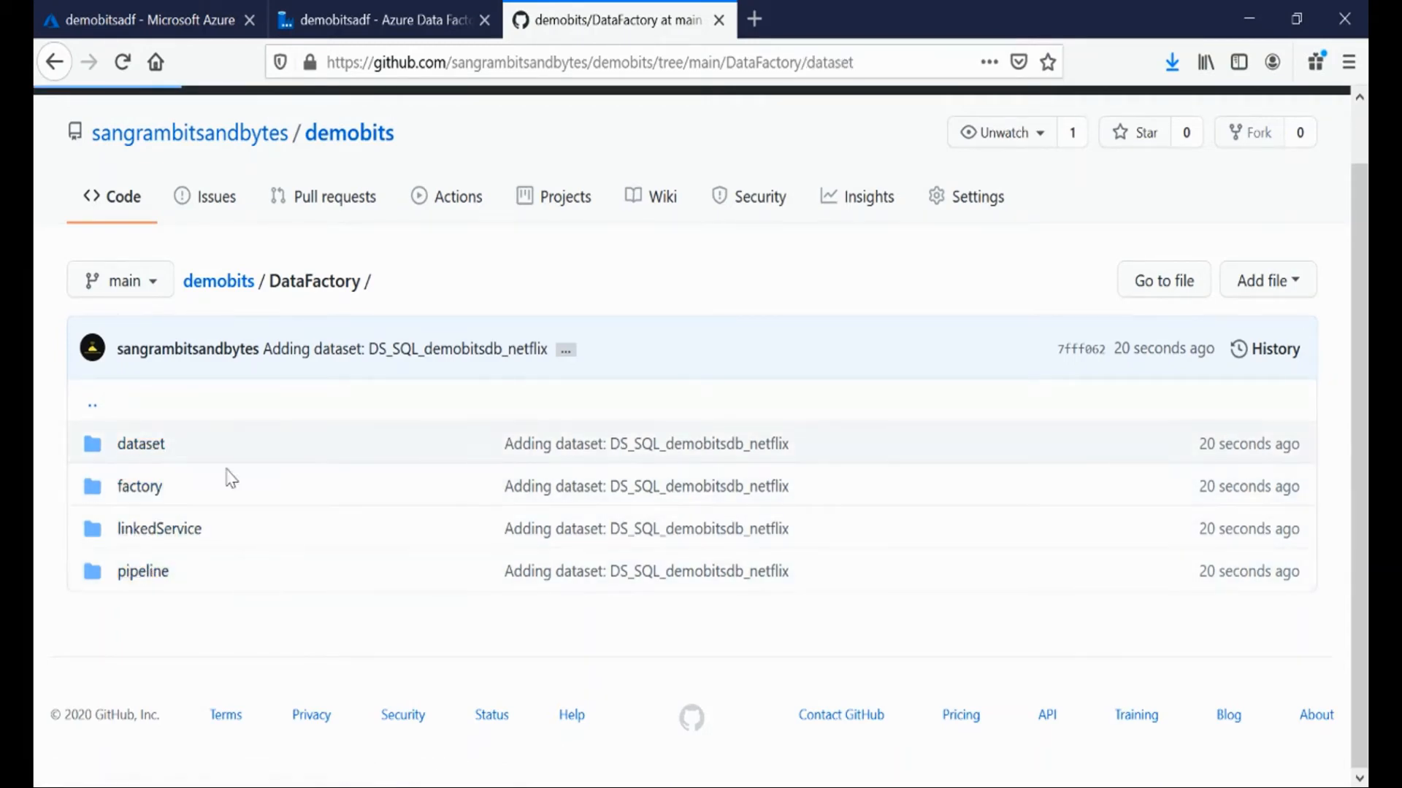
pyautogui.scroll(-3, 251, 487)
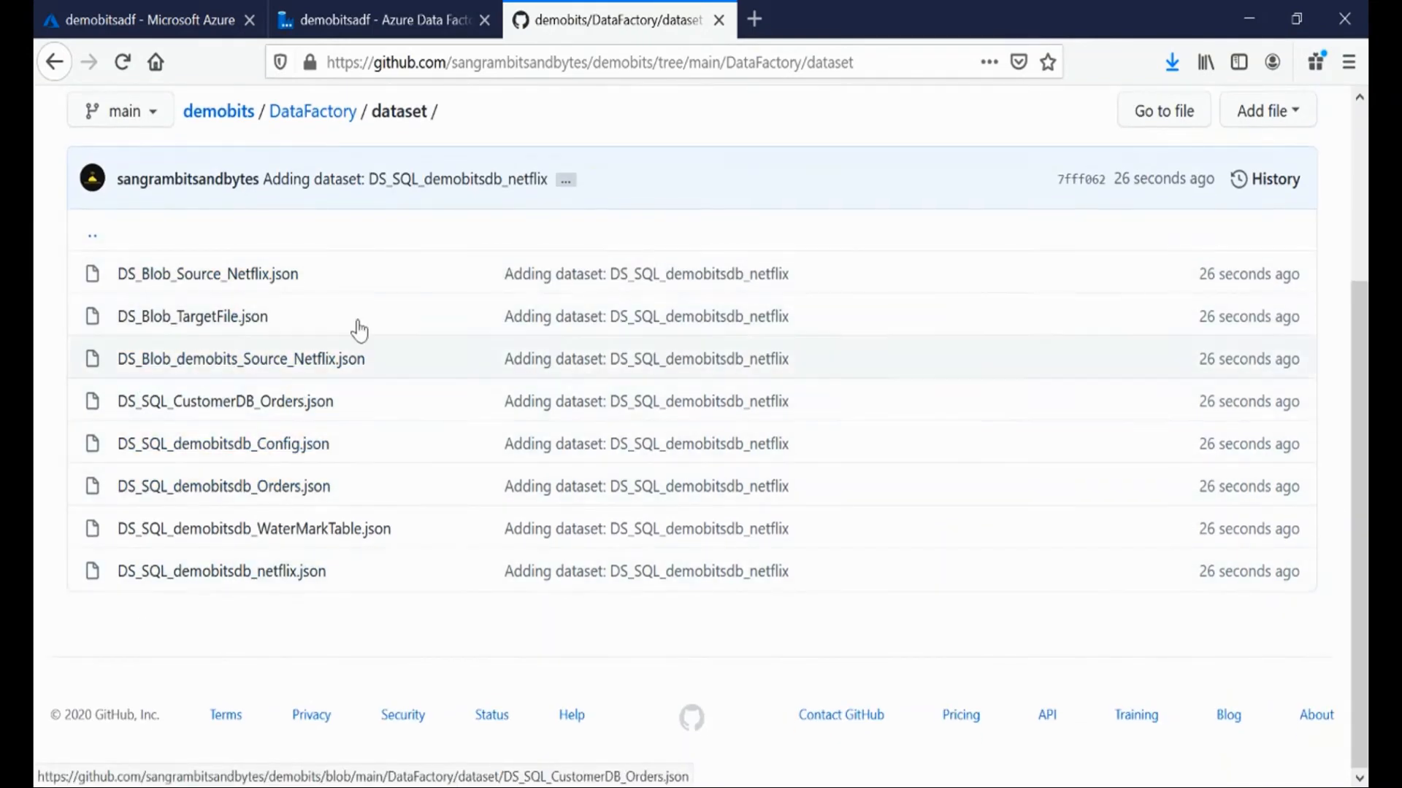
# Step: Switch to the data factory, keep the existing main branch as working branch, and compare it with the branch shown on GitHub
pyautogui.click(388, 23)
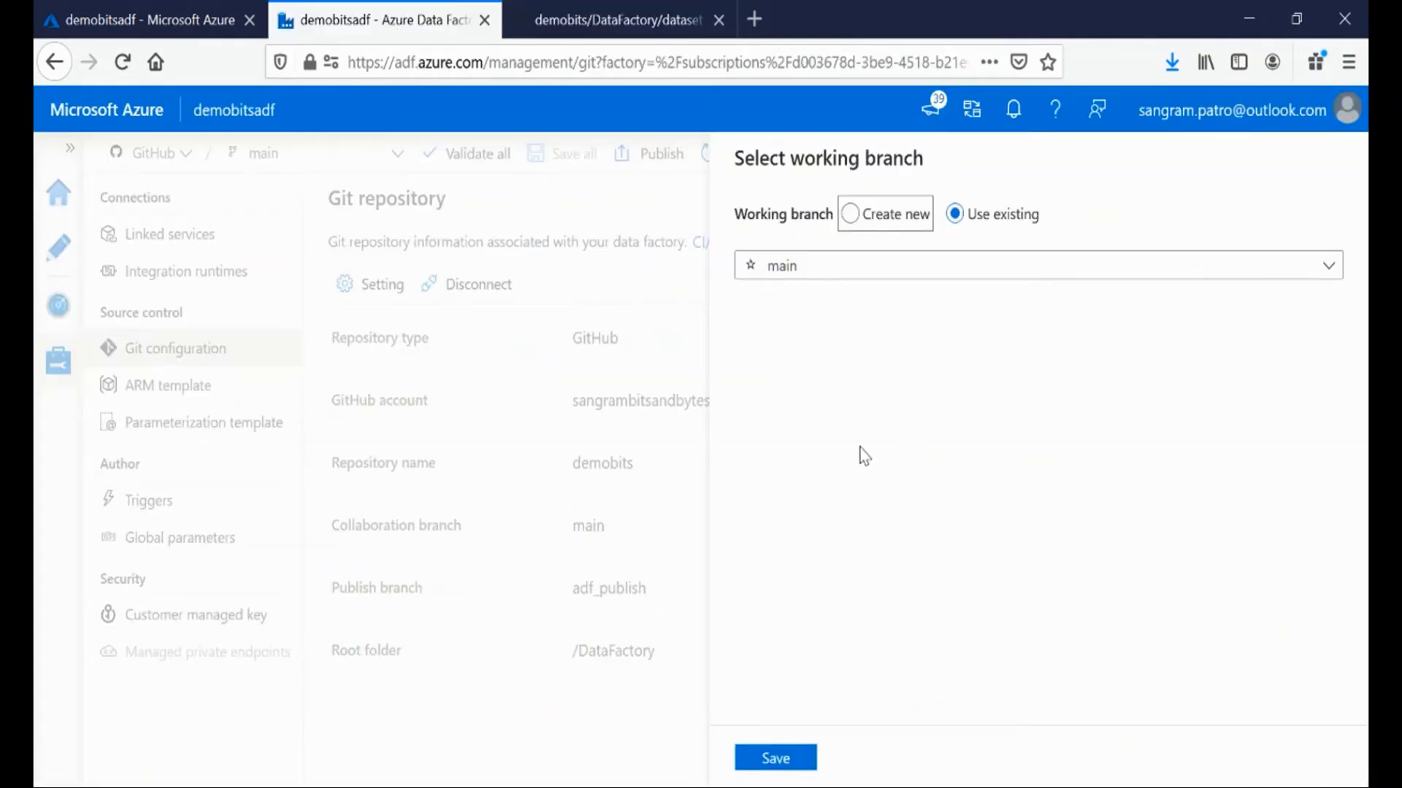
pyautogui.click(776, 756)
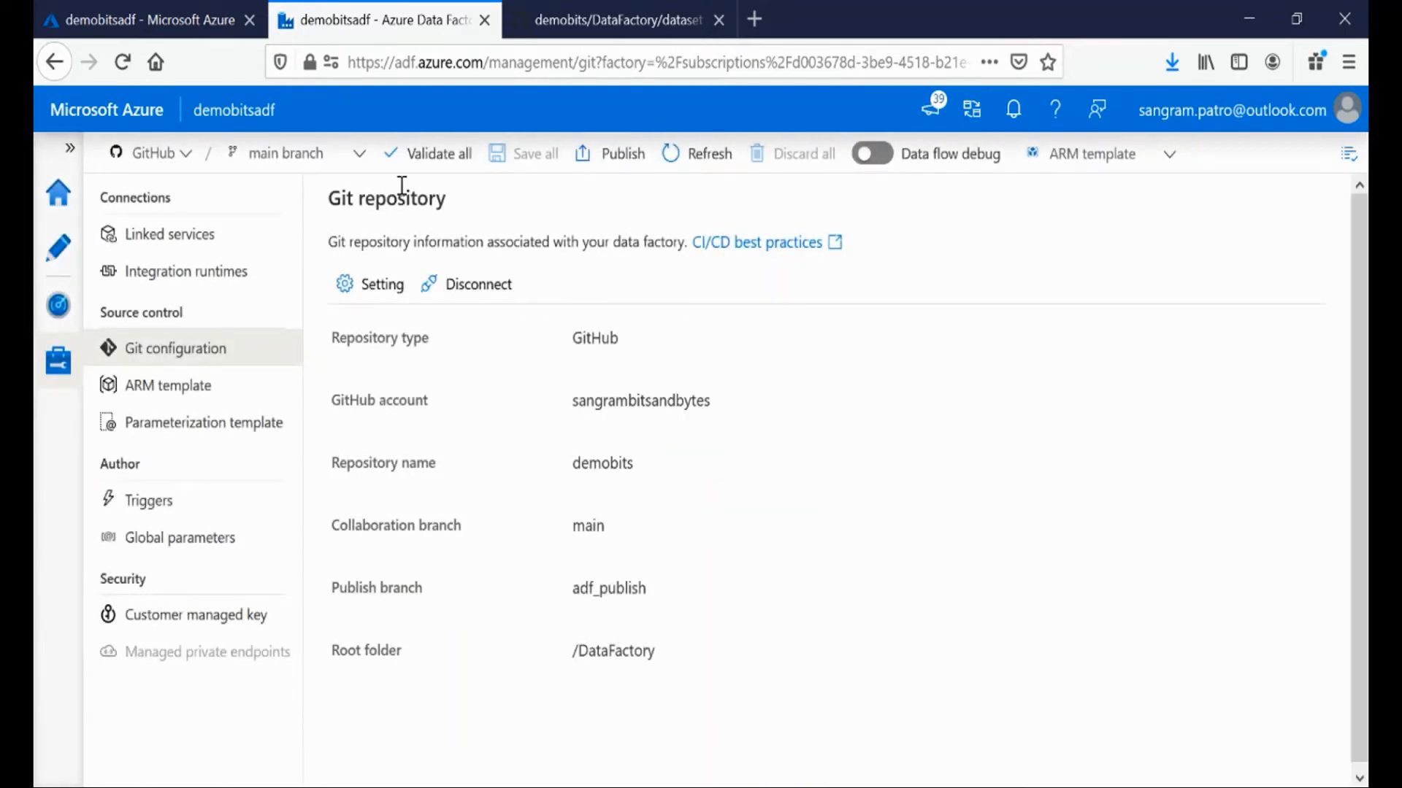
pyautogui.click(584, 26)
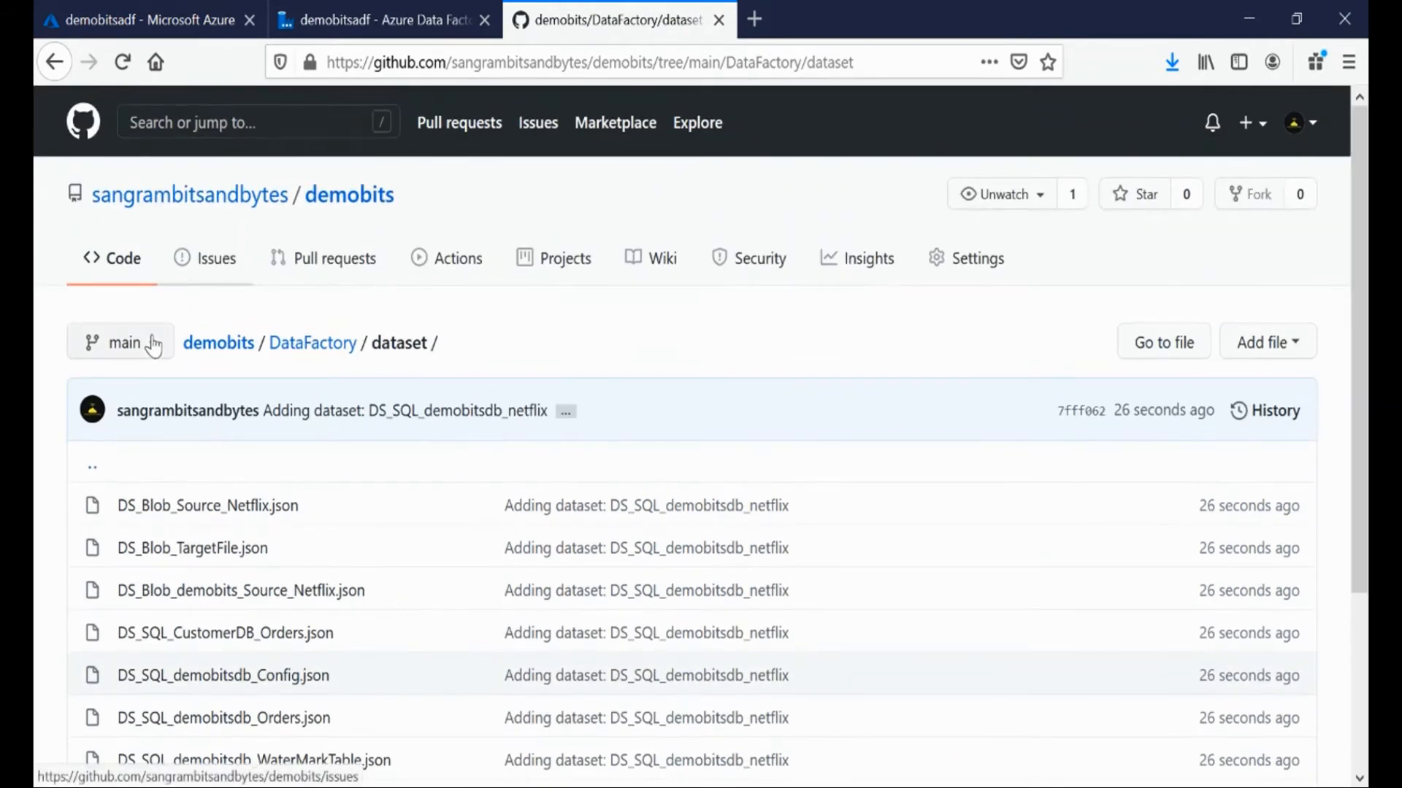
pyautogui.click(325, 17)
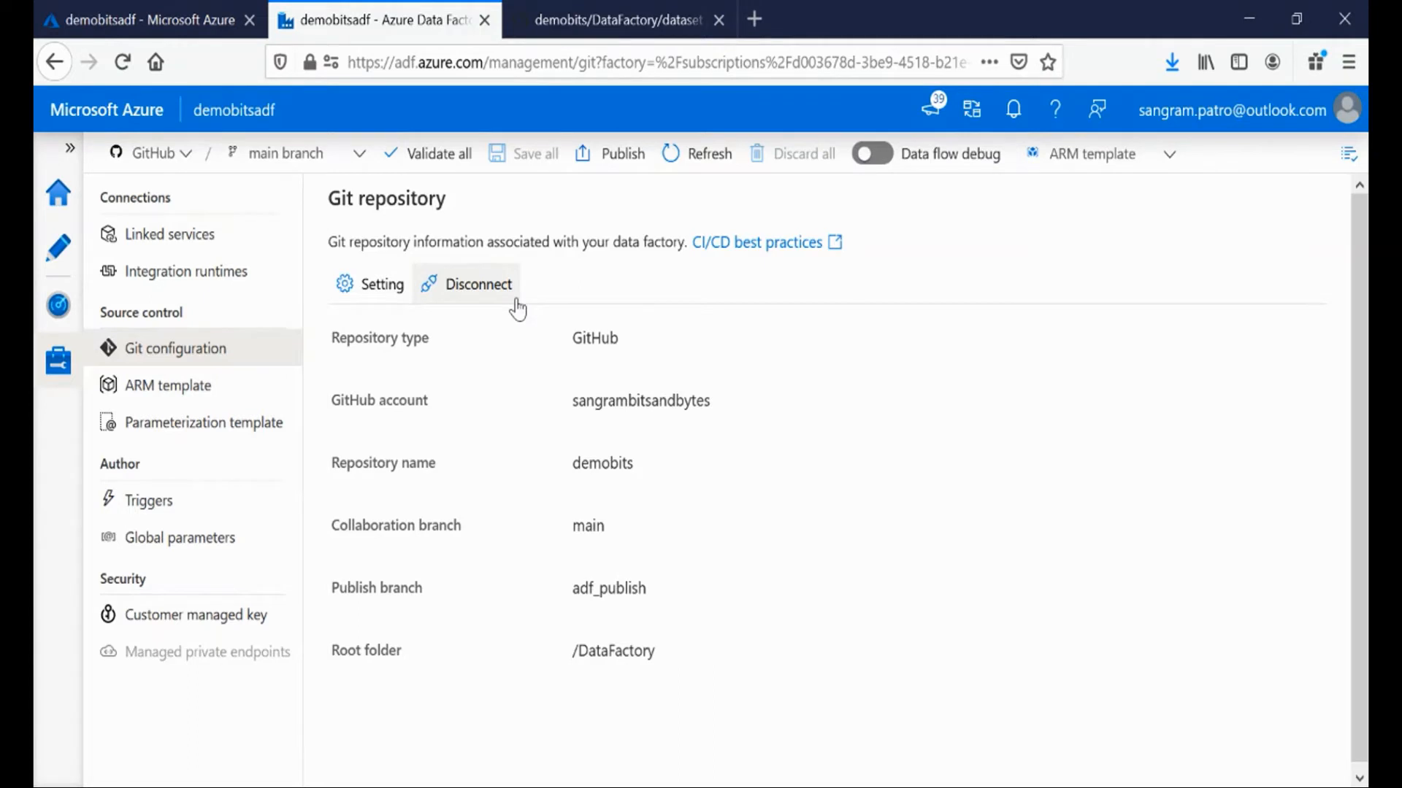
# Step: Create a new working branch named users in the data factory
pyautogui.click(349, 152)
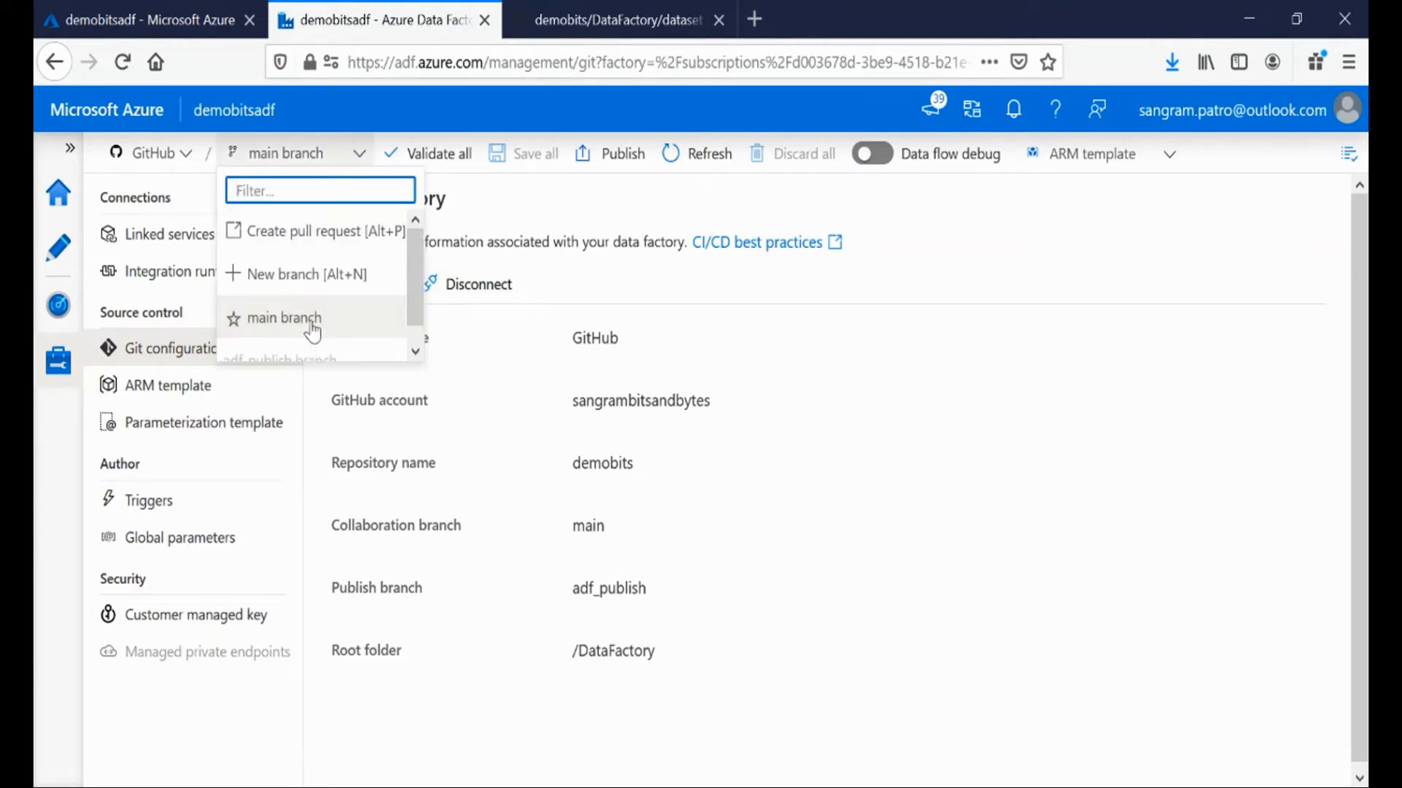
pyautogui.click(293, 276)
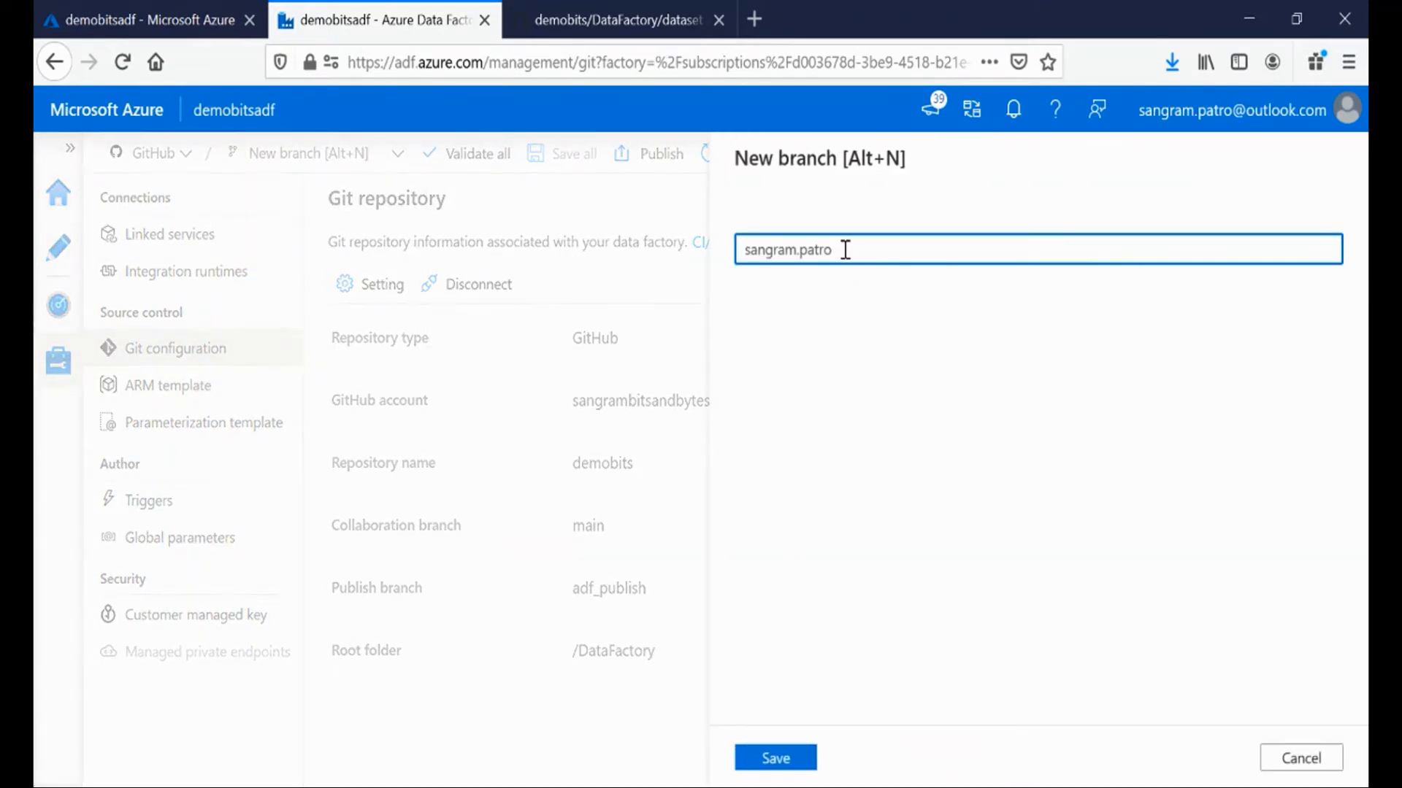
pyautogui.tripleClick(844, 250)
pyautogui.write('users')
pyautogui.click(763, 759)
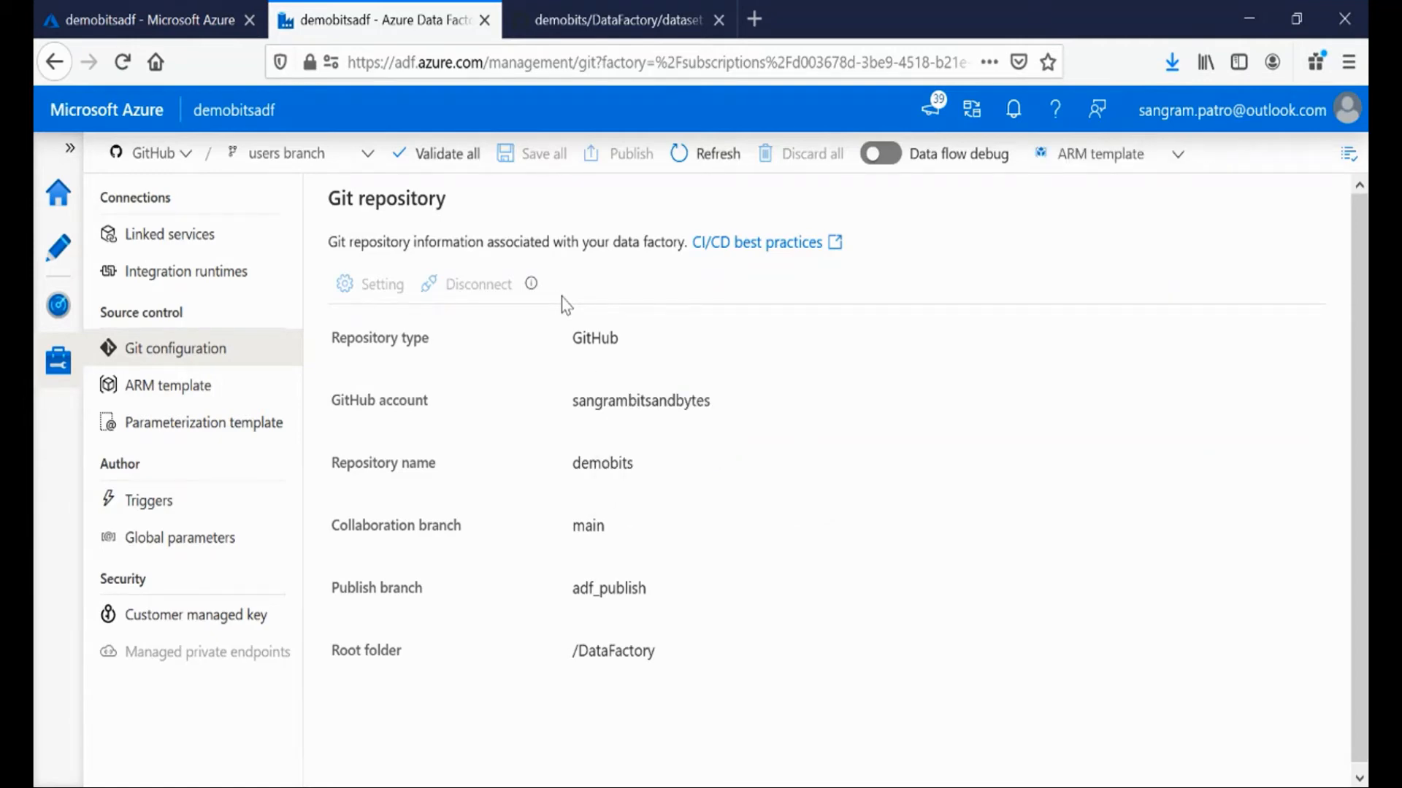
# Step: Give the PL_MasterIncrementalLoad pipeline the description "This pipeline is to load data into multiple tables incrementally" and save it
pyautogui.click(56, 259)
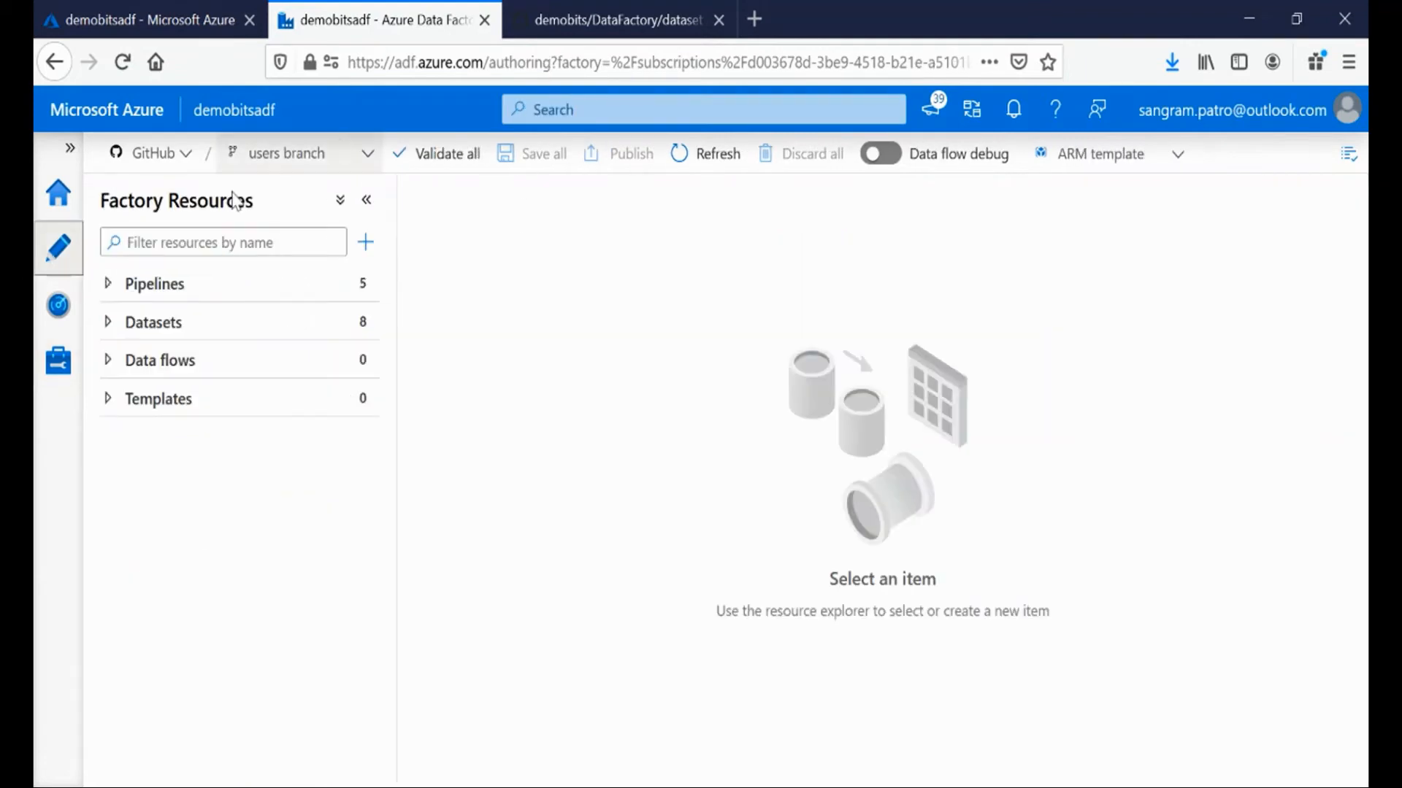
pyautogui.click(125, 288)
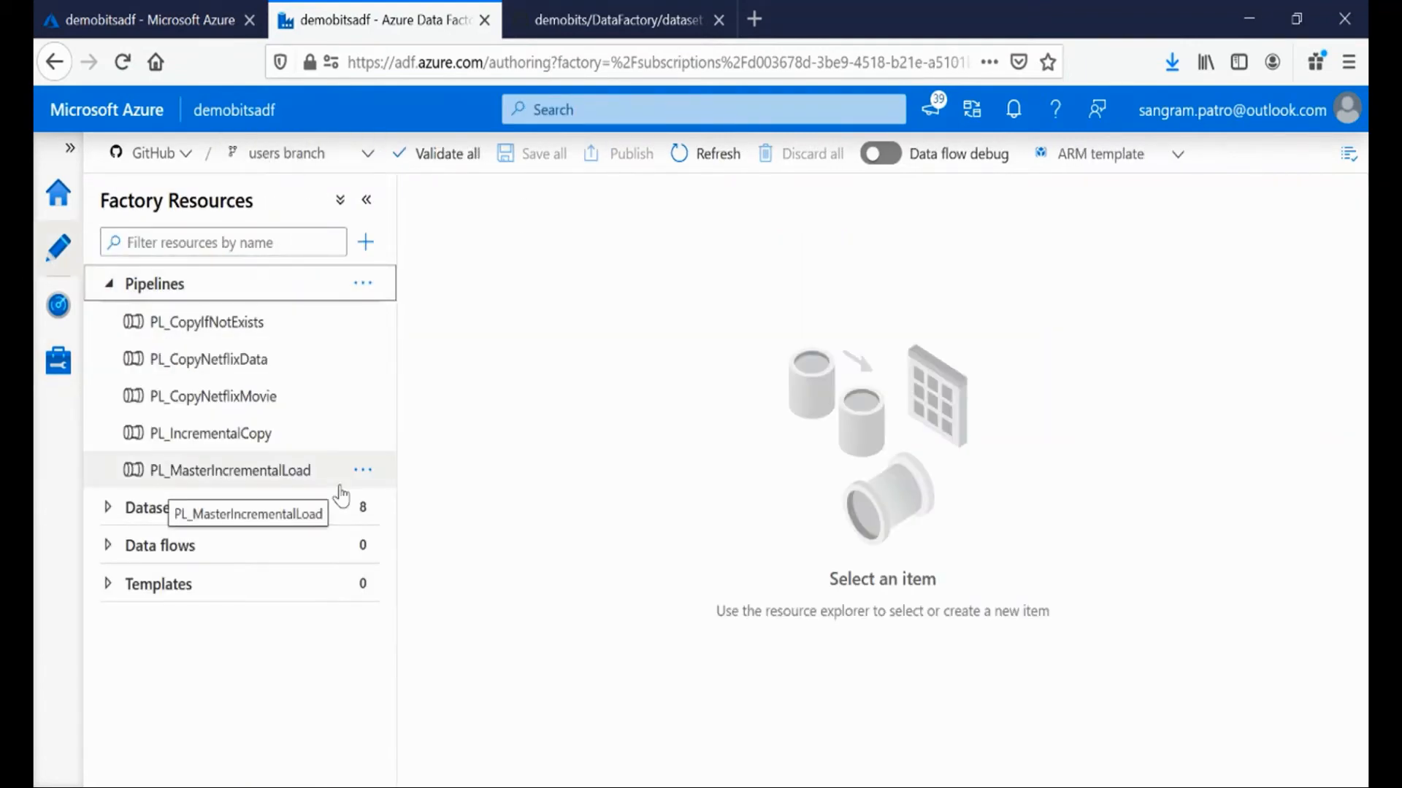
pyautogui.click(265, 483)
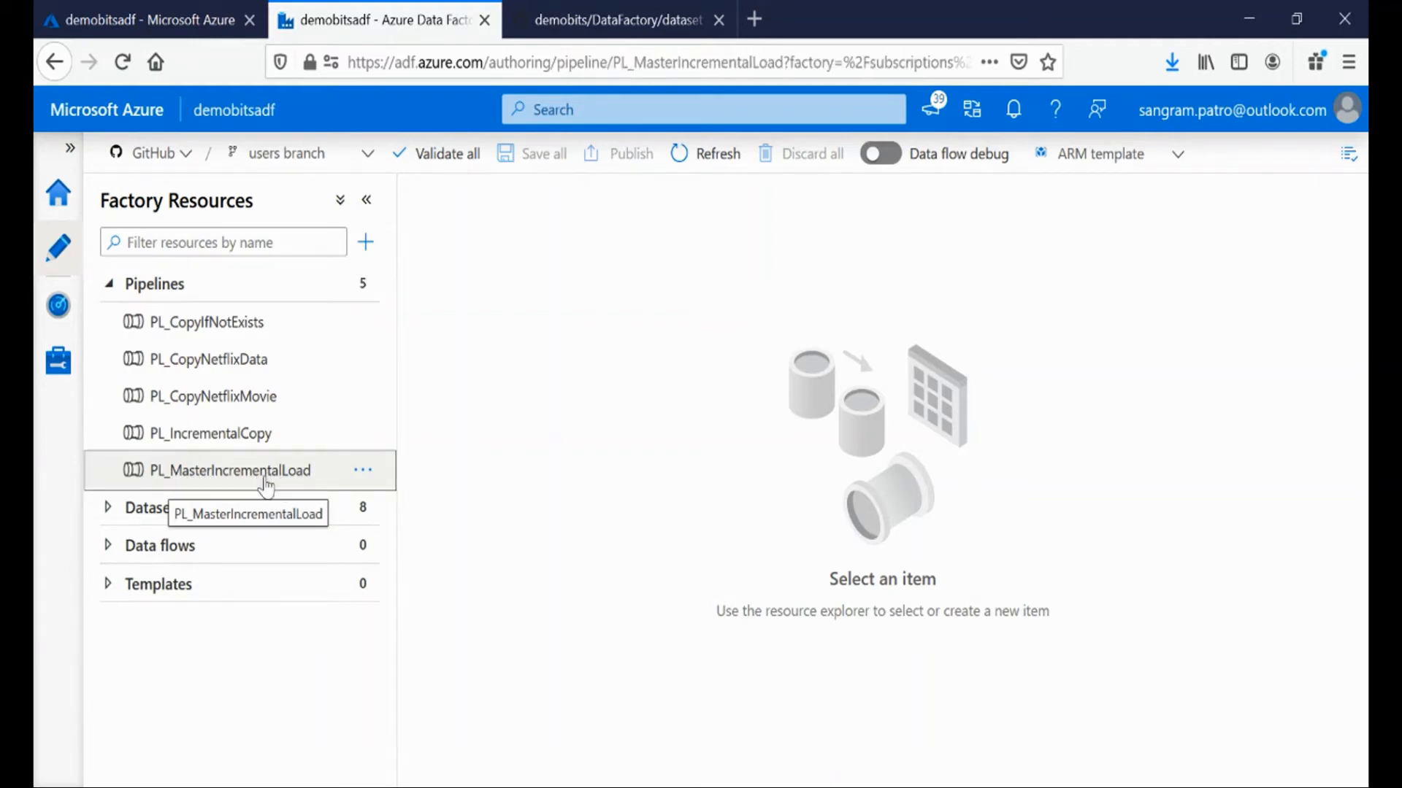
pyautogui.click(1314, 234)
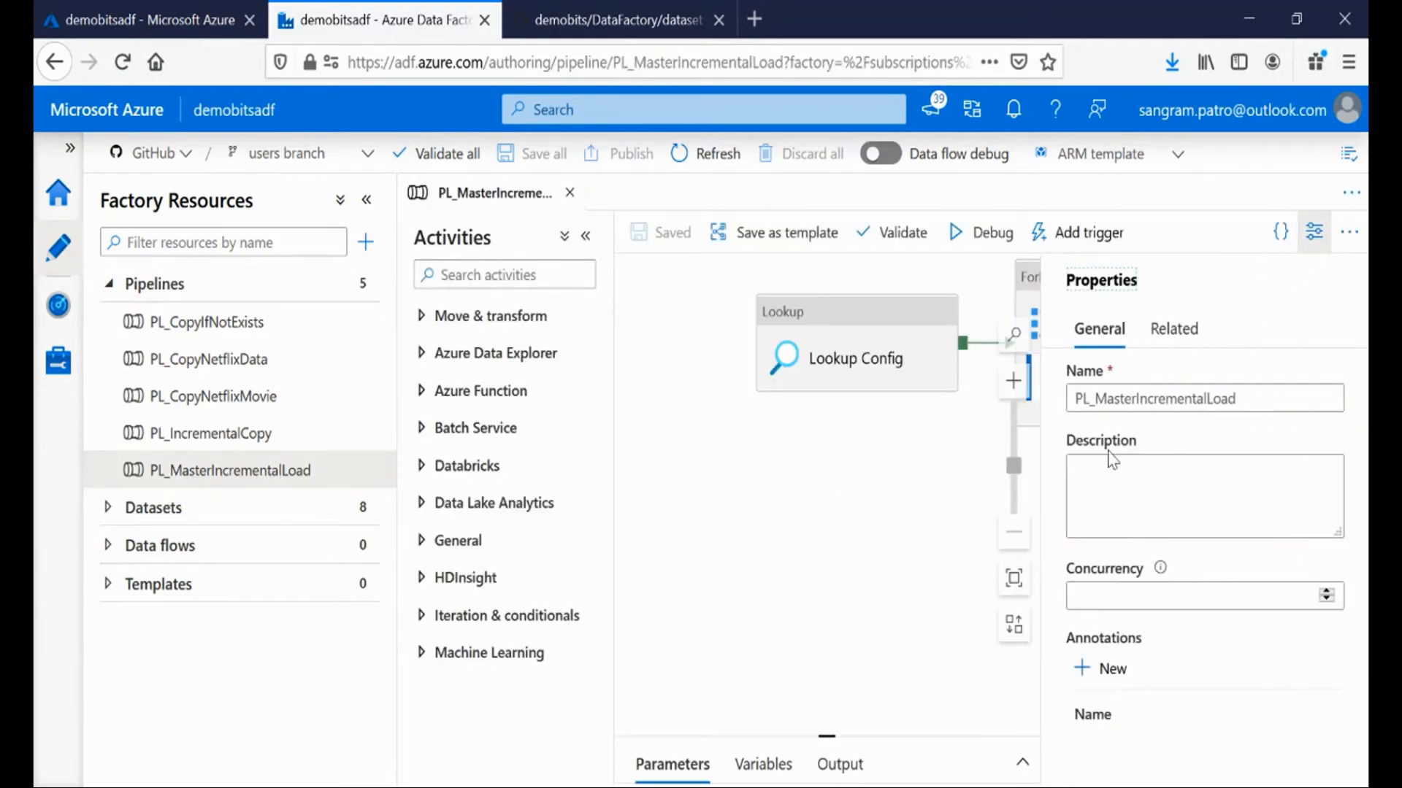
pyautogui.click(1103, 500)
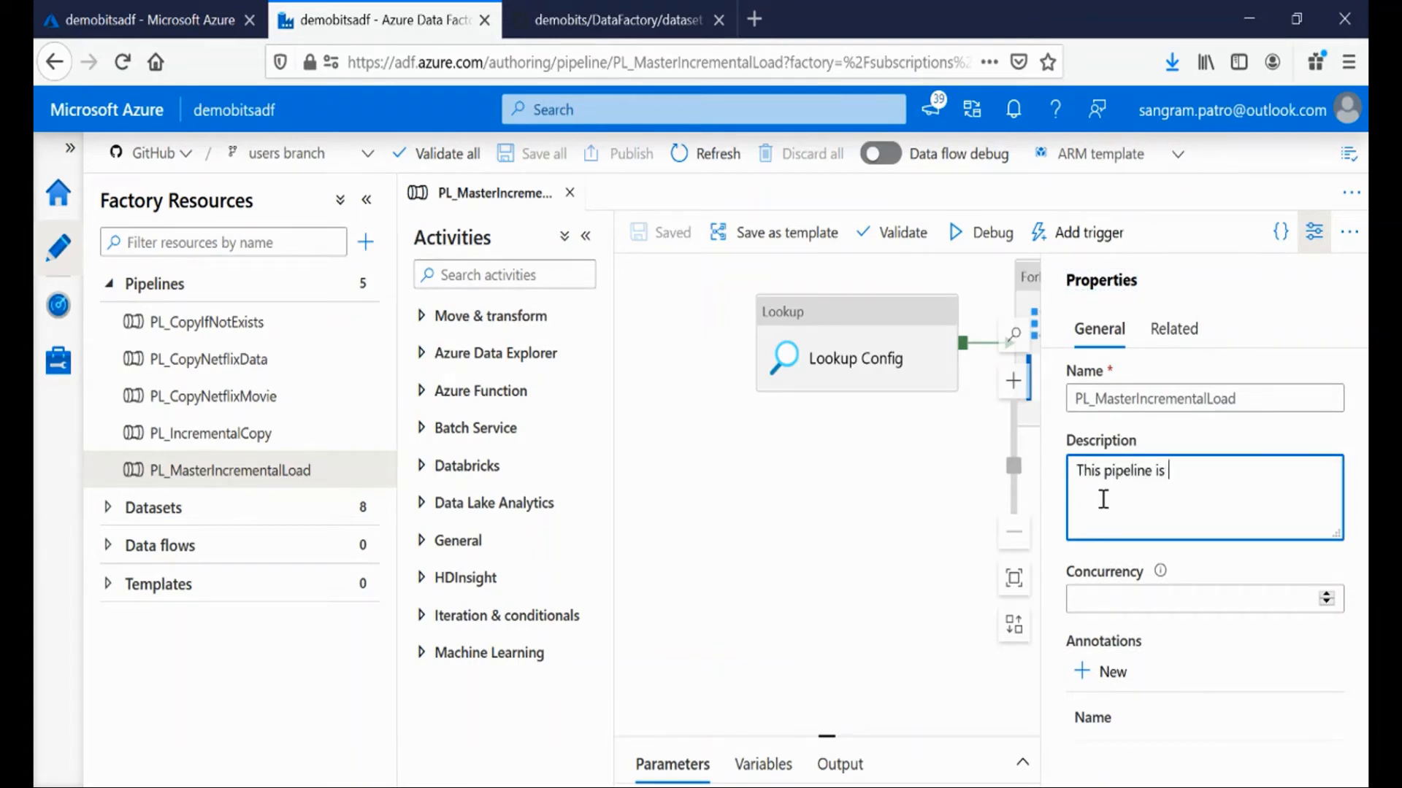
pyautogui.write('da')
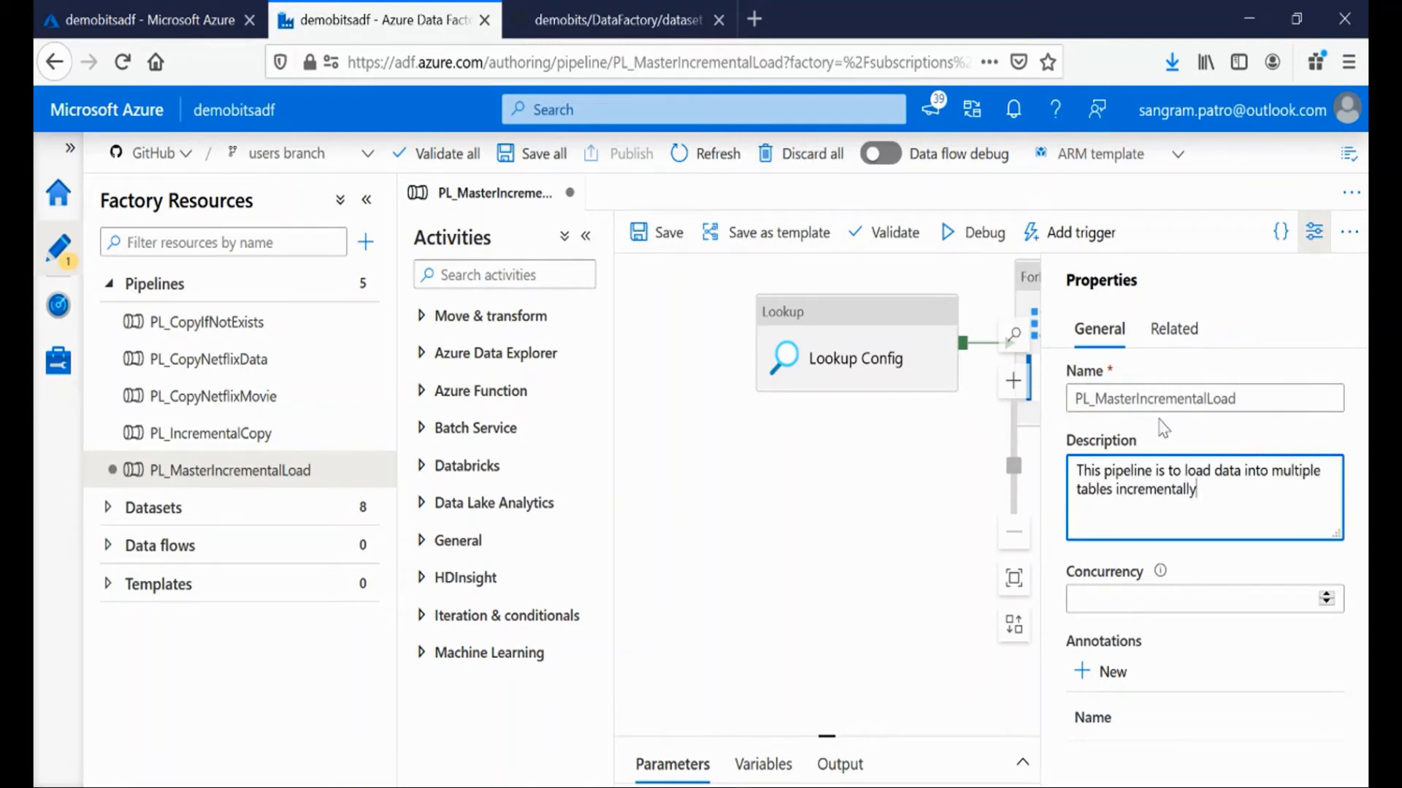
pyautogui.click(646, 248)
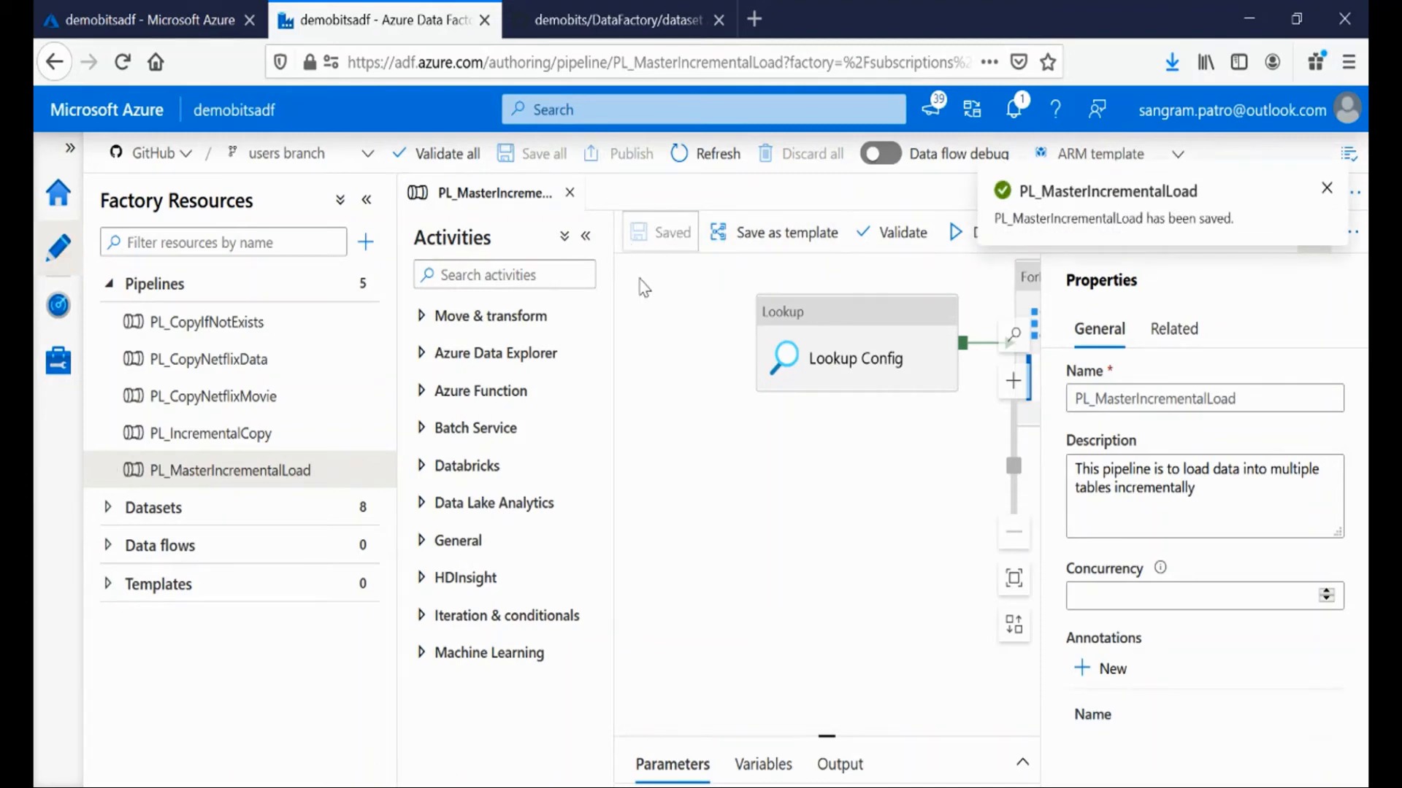
# Step: Start a pull request from the users branch and examine the added description line in the GitHub comparison with main
pyautogui.click(276, 167)
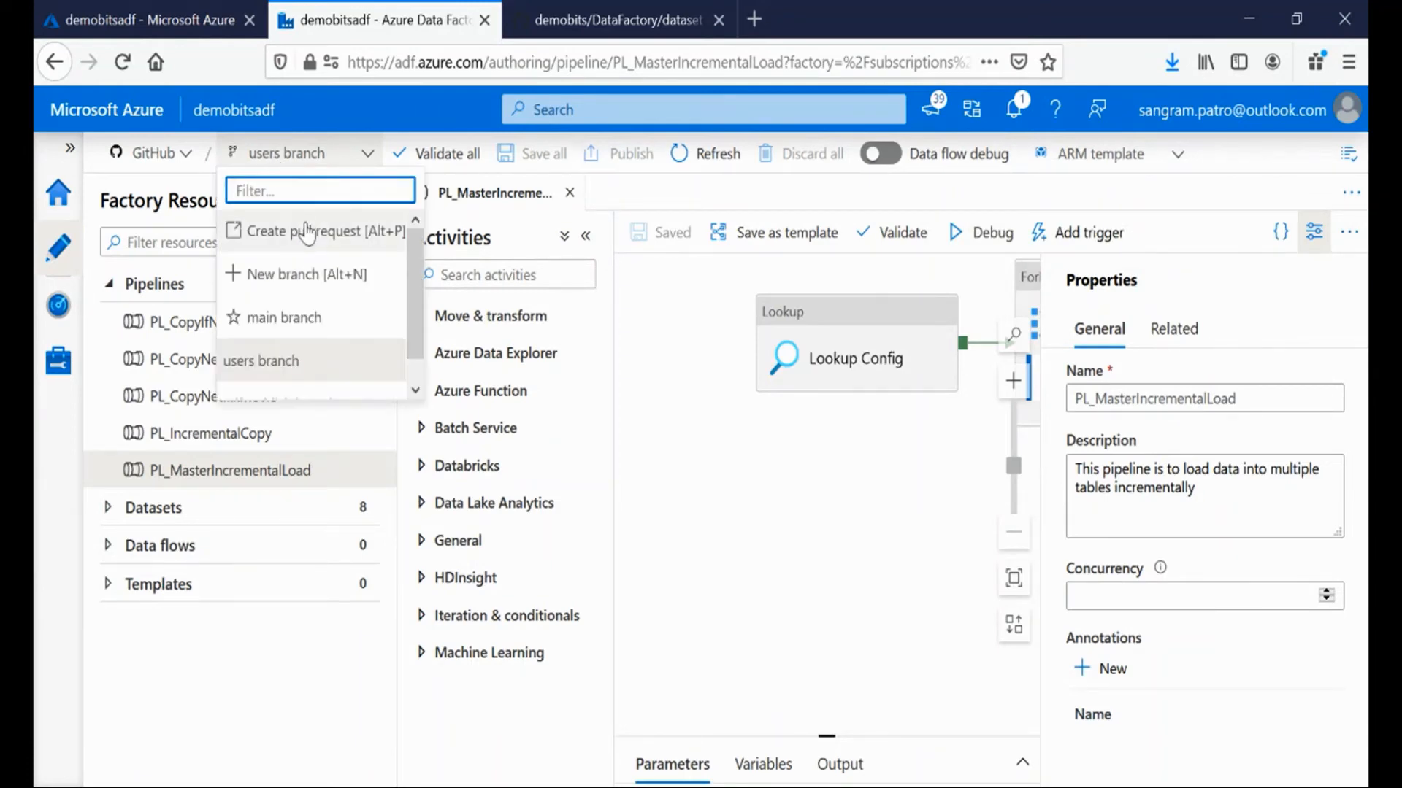
pyautogui.click(267, 246)
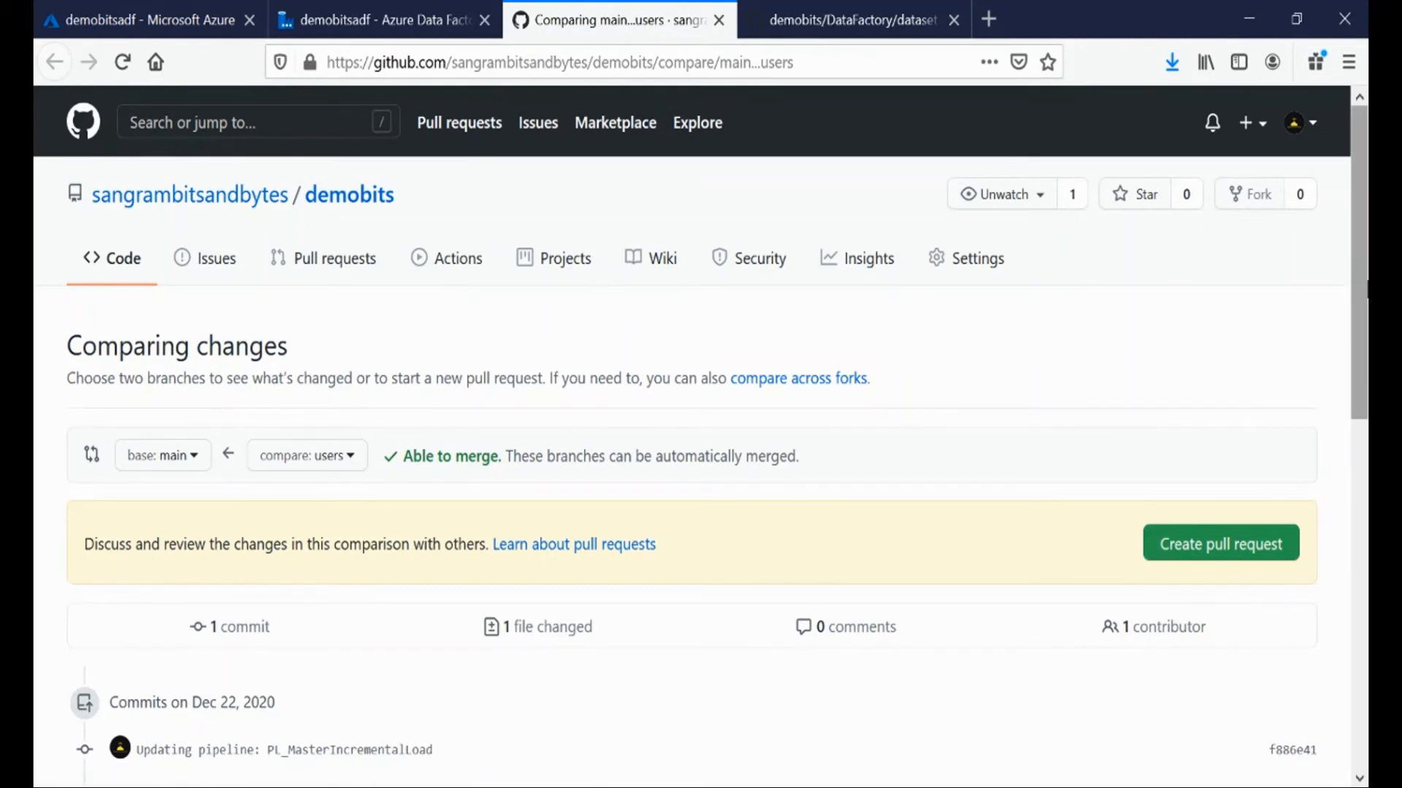
pyautogui.scroll(-1, 1254, 322)
pyautogui.scroll(-7, 701, 438)
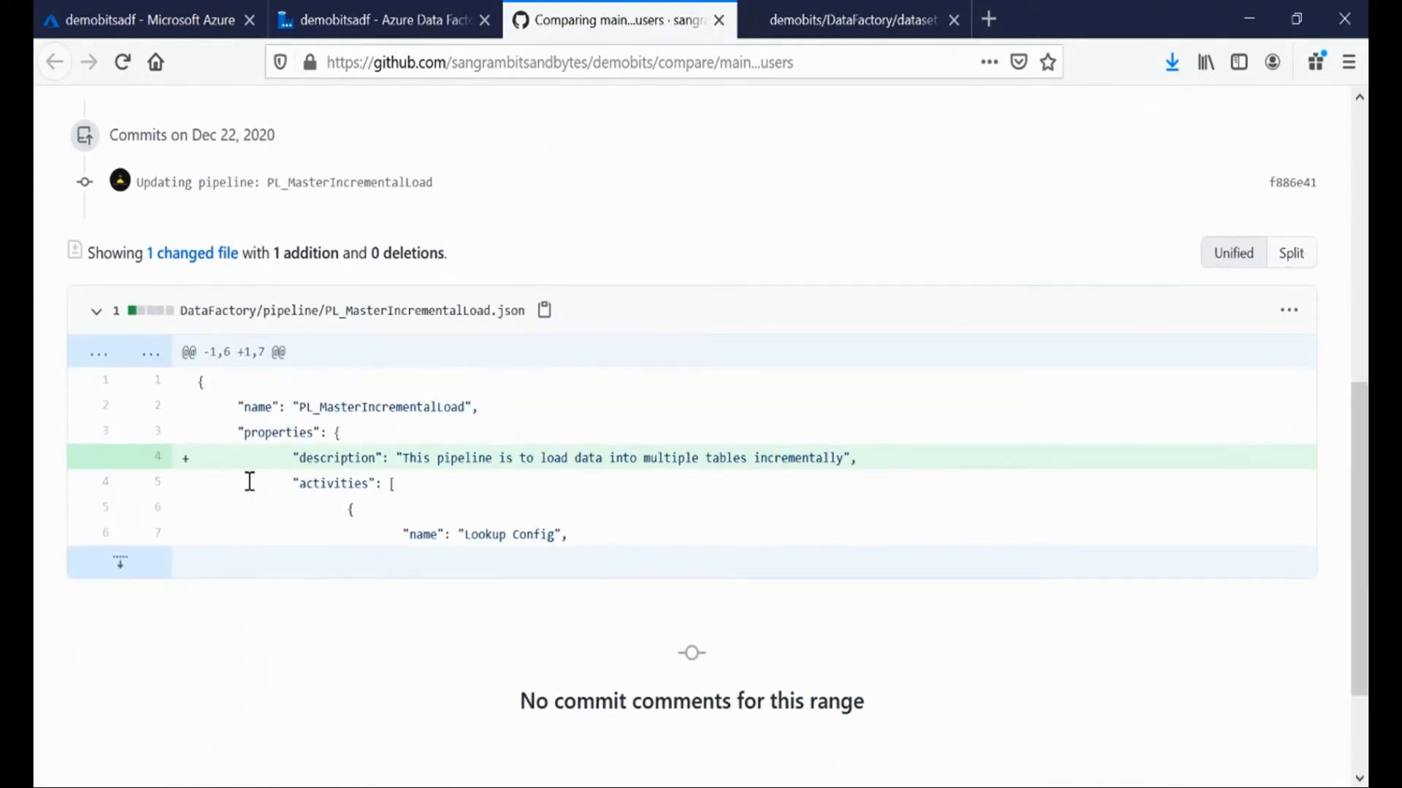
pyautogui.moveTo(233, 457); pyautogui.dragTo(896, 473)
pyautogui.click(885, 461)
pyautogui.moveTo(291, 457); pyautogui.dragTo(859, 464)
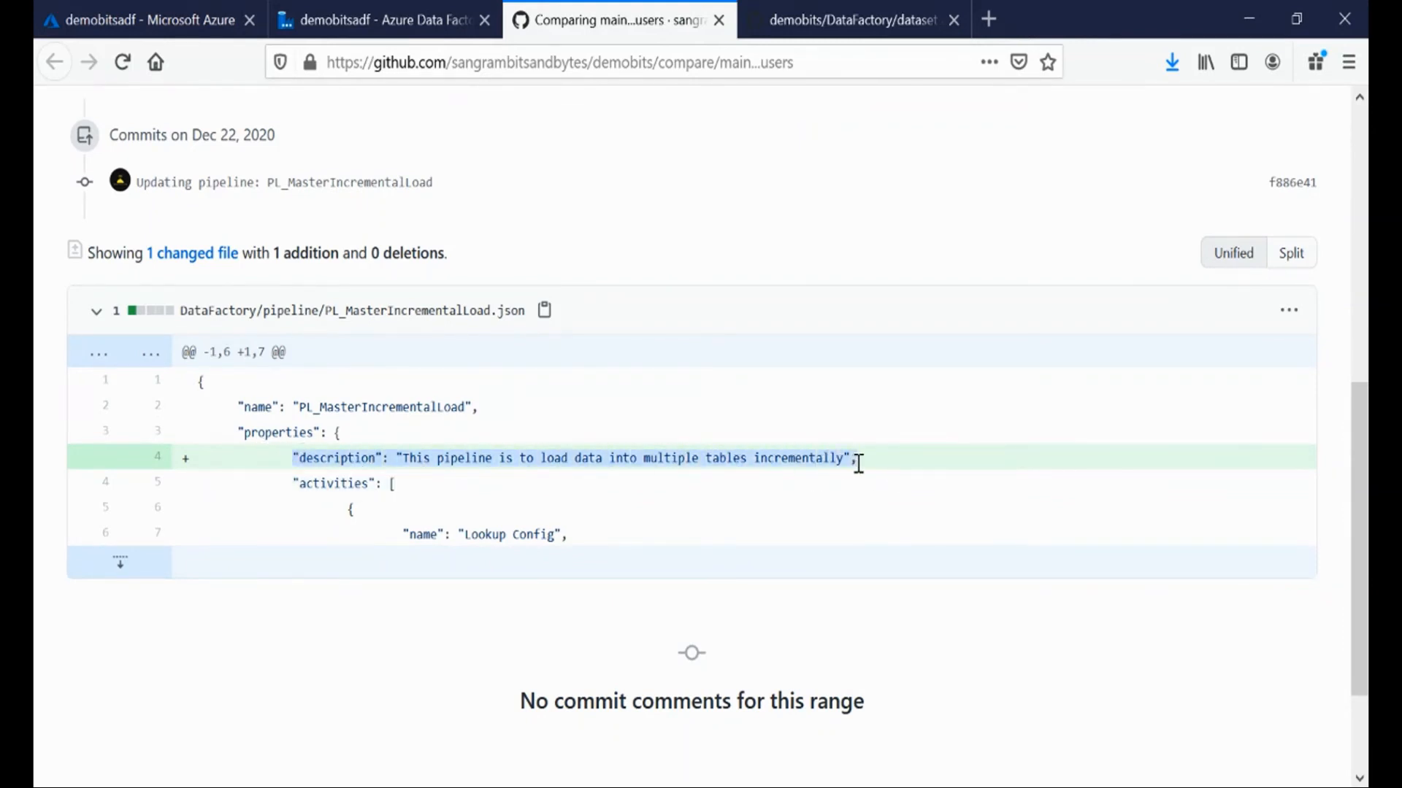
pyautogui.moveTo(1365, 483); pyautogui.dragTo(1366, 457)
pyautogui.click(240, 516)
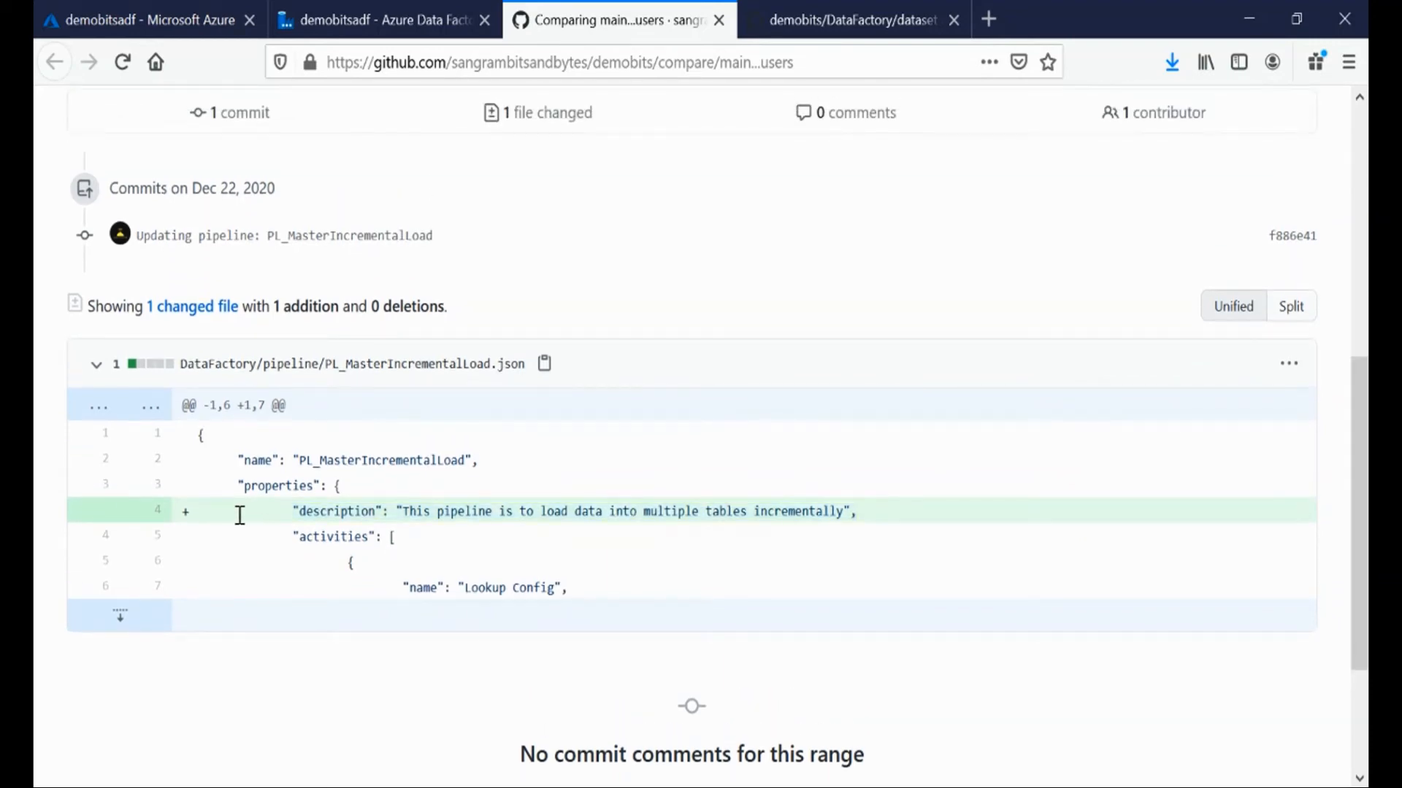
pyautogui.moveTo(293, 511); pyautogui.dragTo(864, 523)
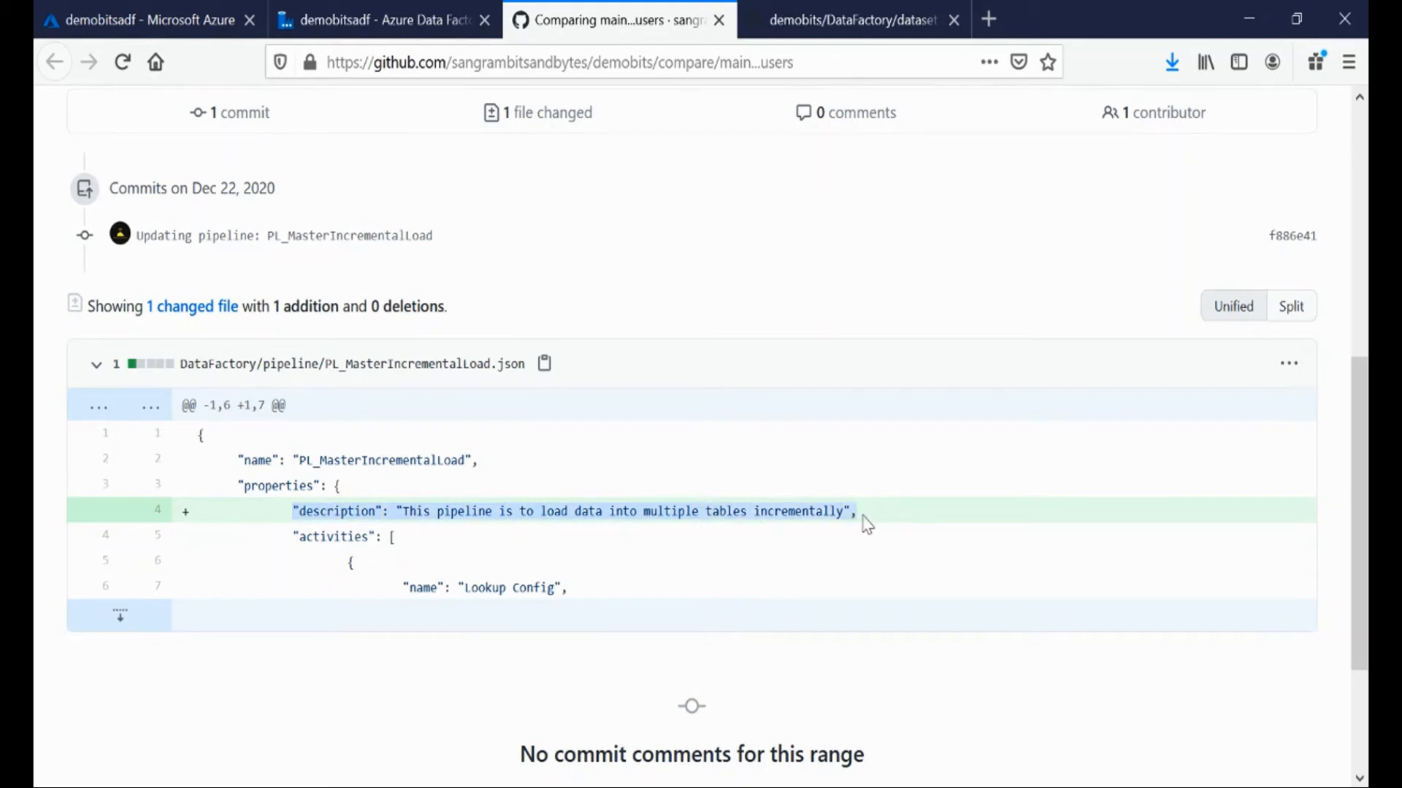
pyautogui.click(921, 511)
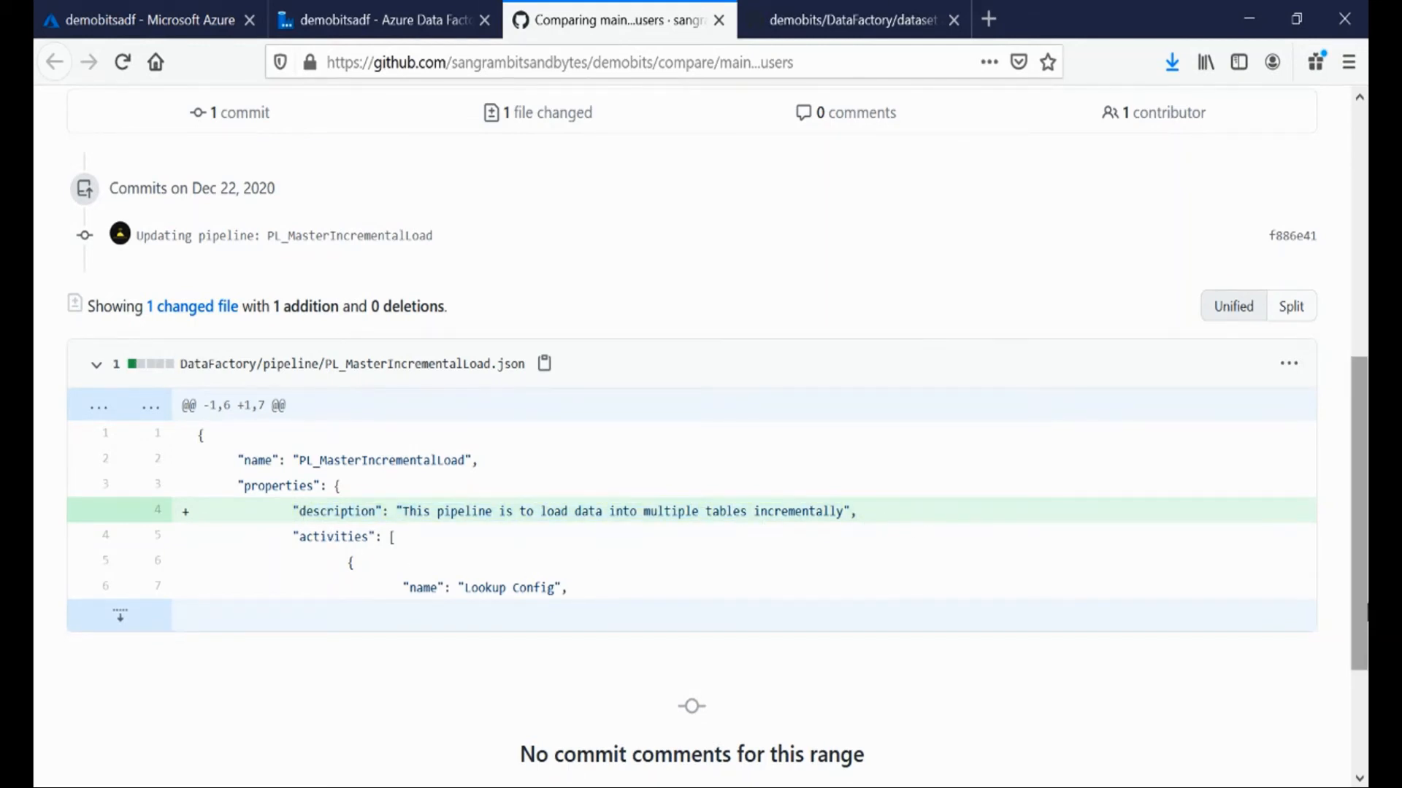
# Step: Create the pull request from users into main with the default title and no comment
pyautogui.moveTo(1367, 588); pyautogui.dragTo(1299, 413)
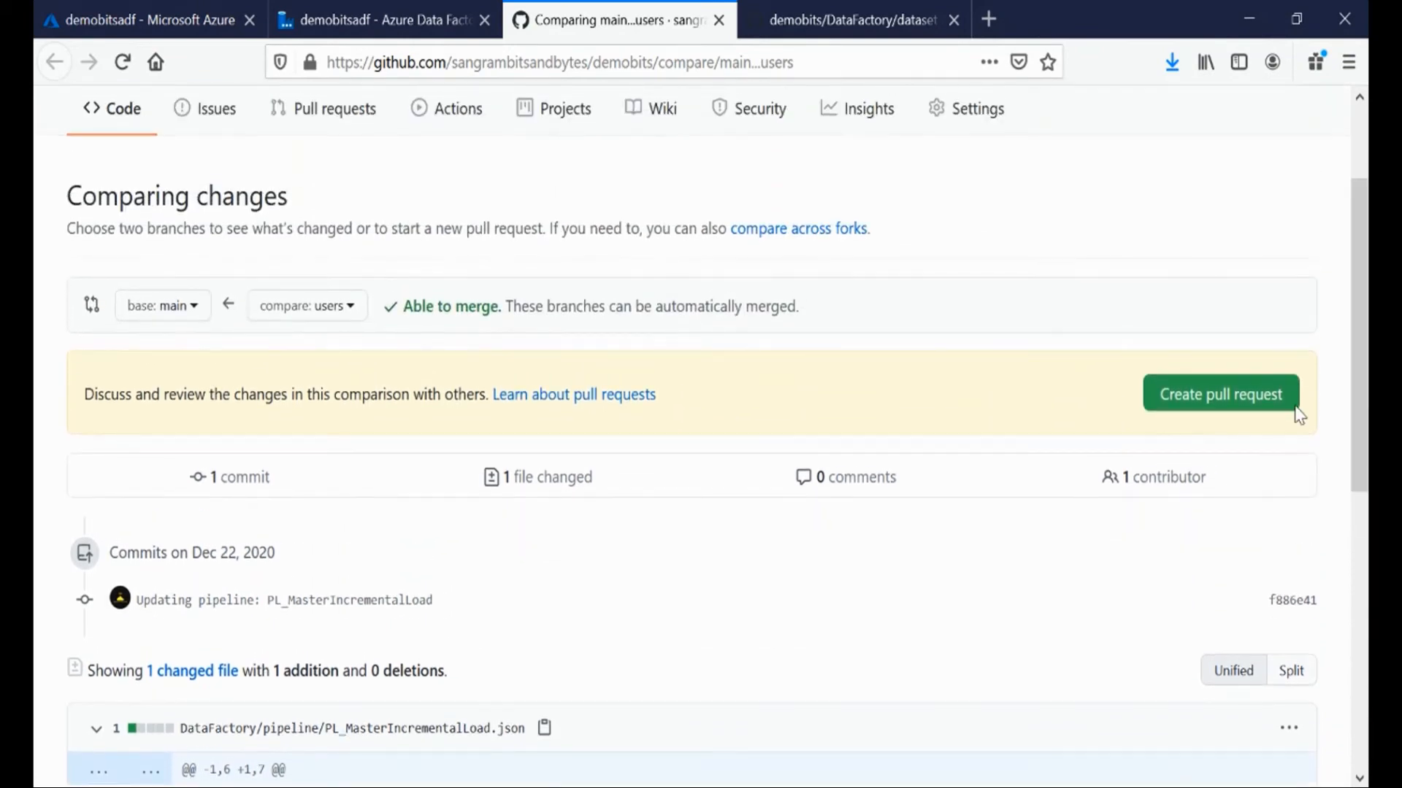
pyautogui.click(1206, 397)
pyautogui.scroll(-6, 1210, 406)
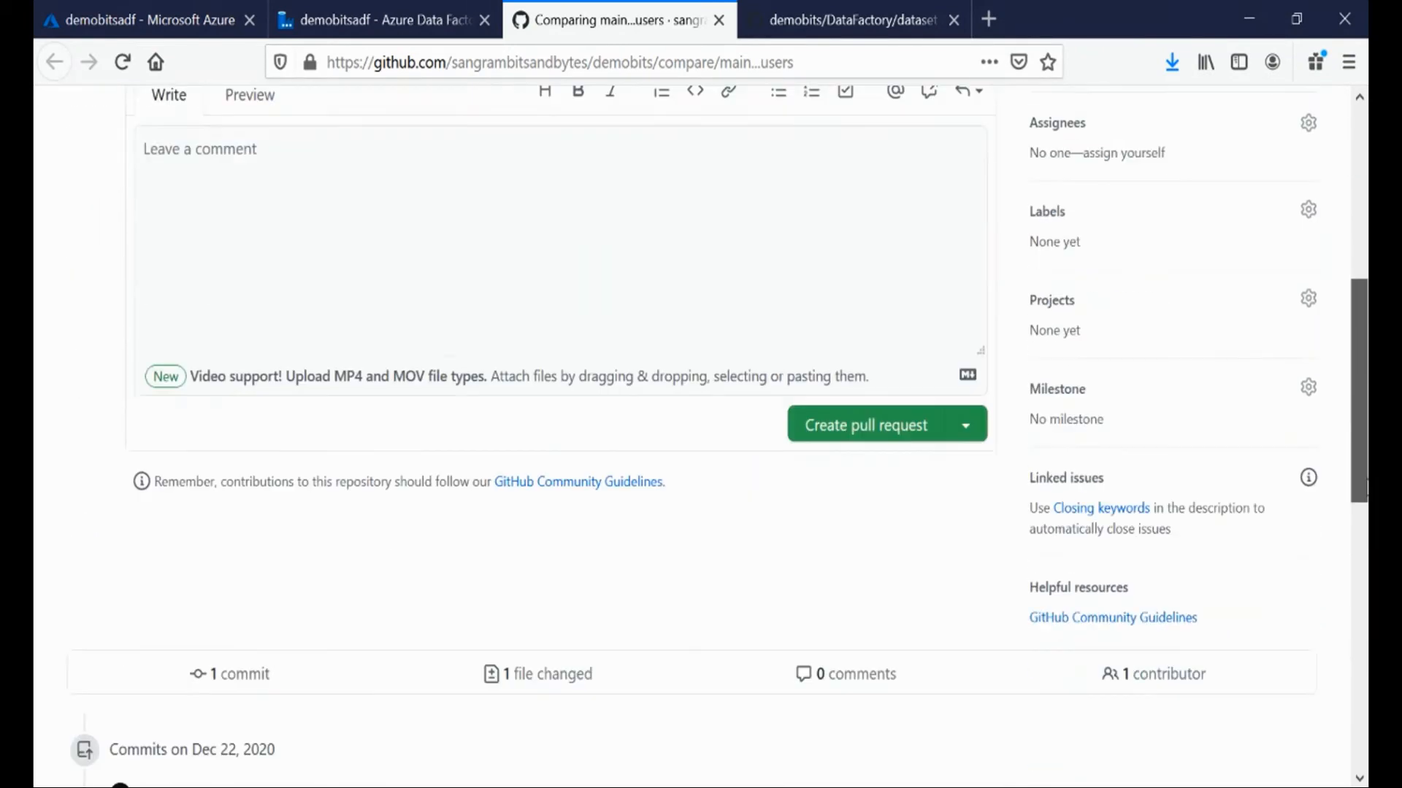
pyautogui.click(820, 352)
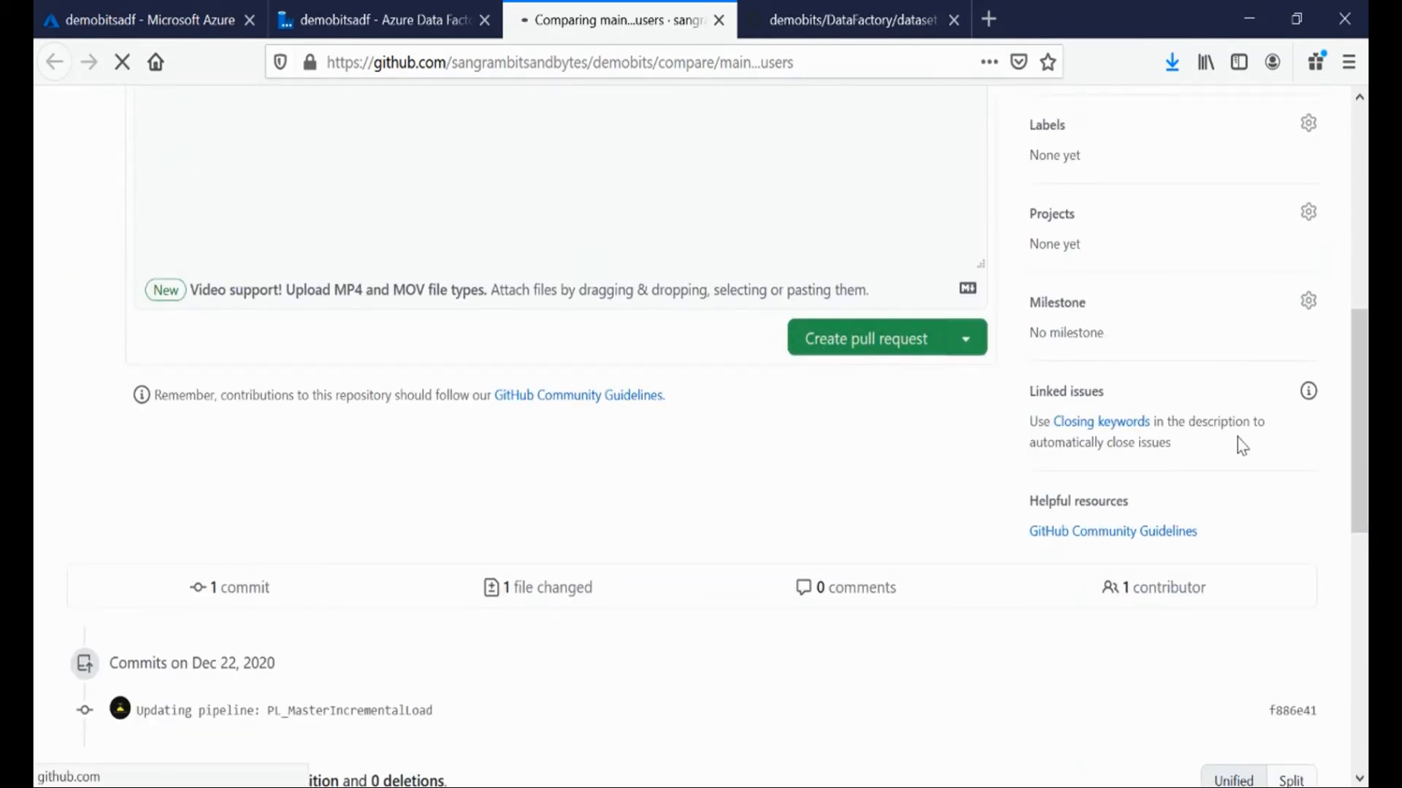
# Step: Review the pull request's title and the changed description line in PL_MasterIncrementalLoad.json
pyautogui.scroll(-3, 1267, 456)
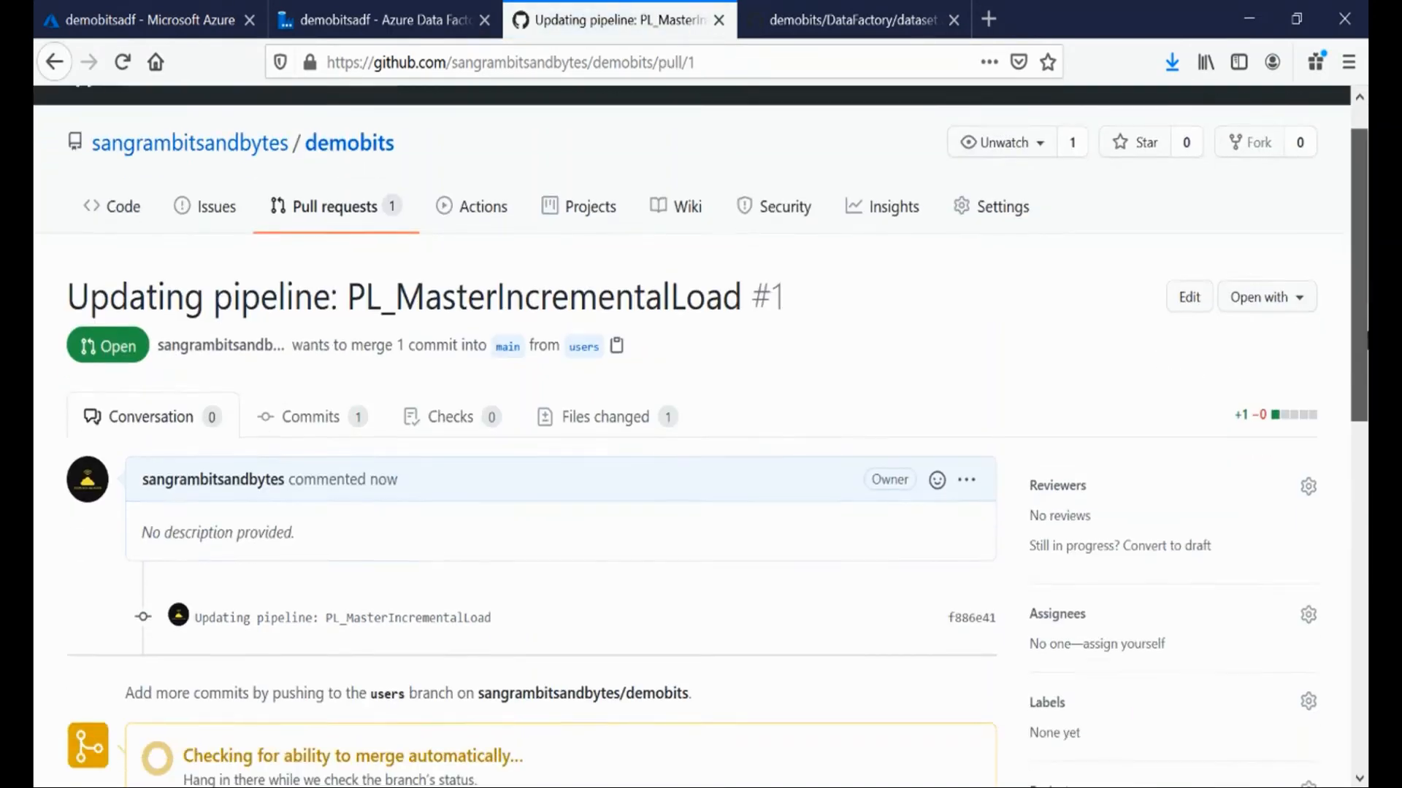
pyautogui.scroll(3, 701, 438)
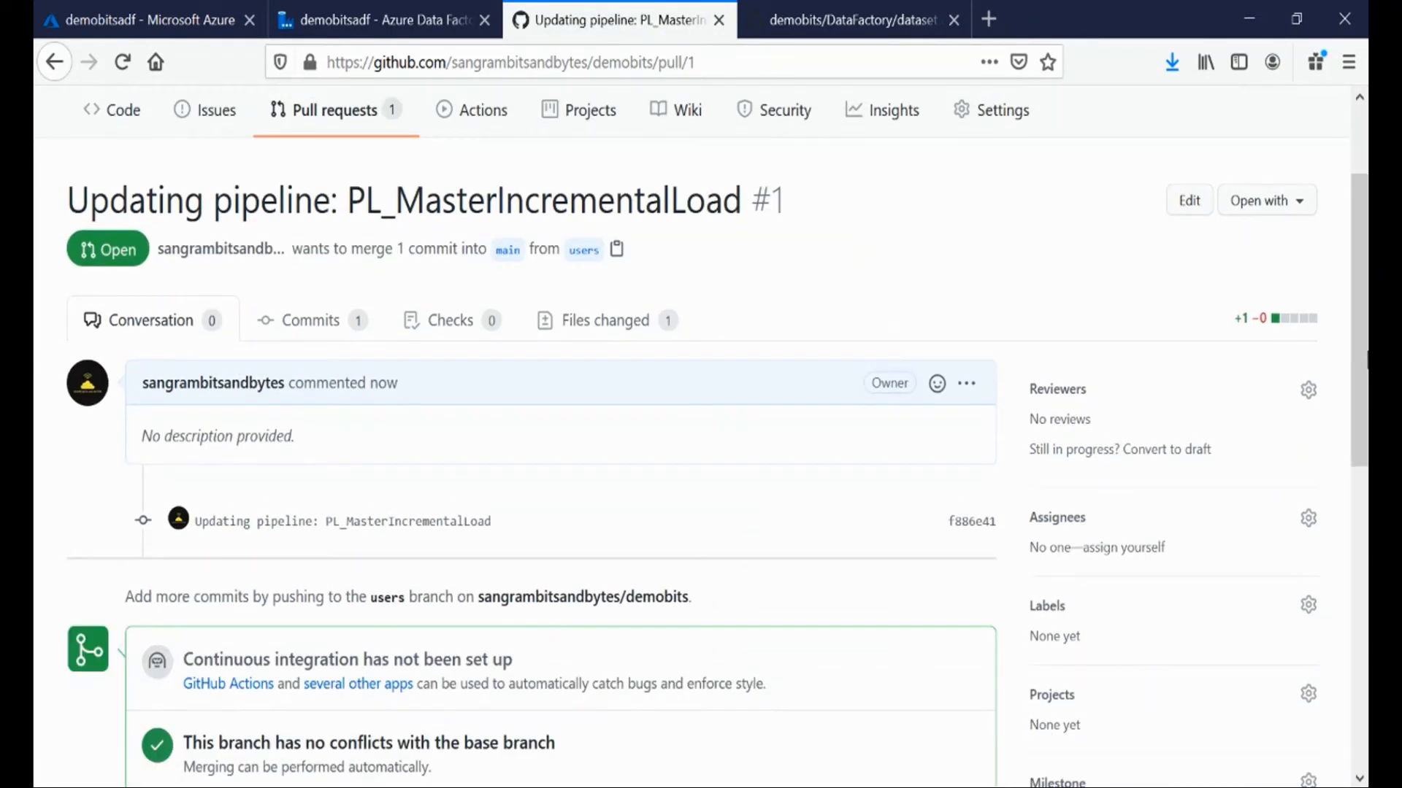
pyautogui.moveTo(1367, 358)
pyautogui.mouseDown()
pyautogui.moveTo(1367, 369)
pyautogui.moveTo(1367, 335)
pyautogui.mouseUp()
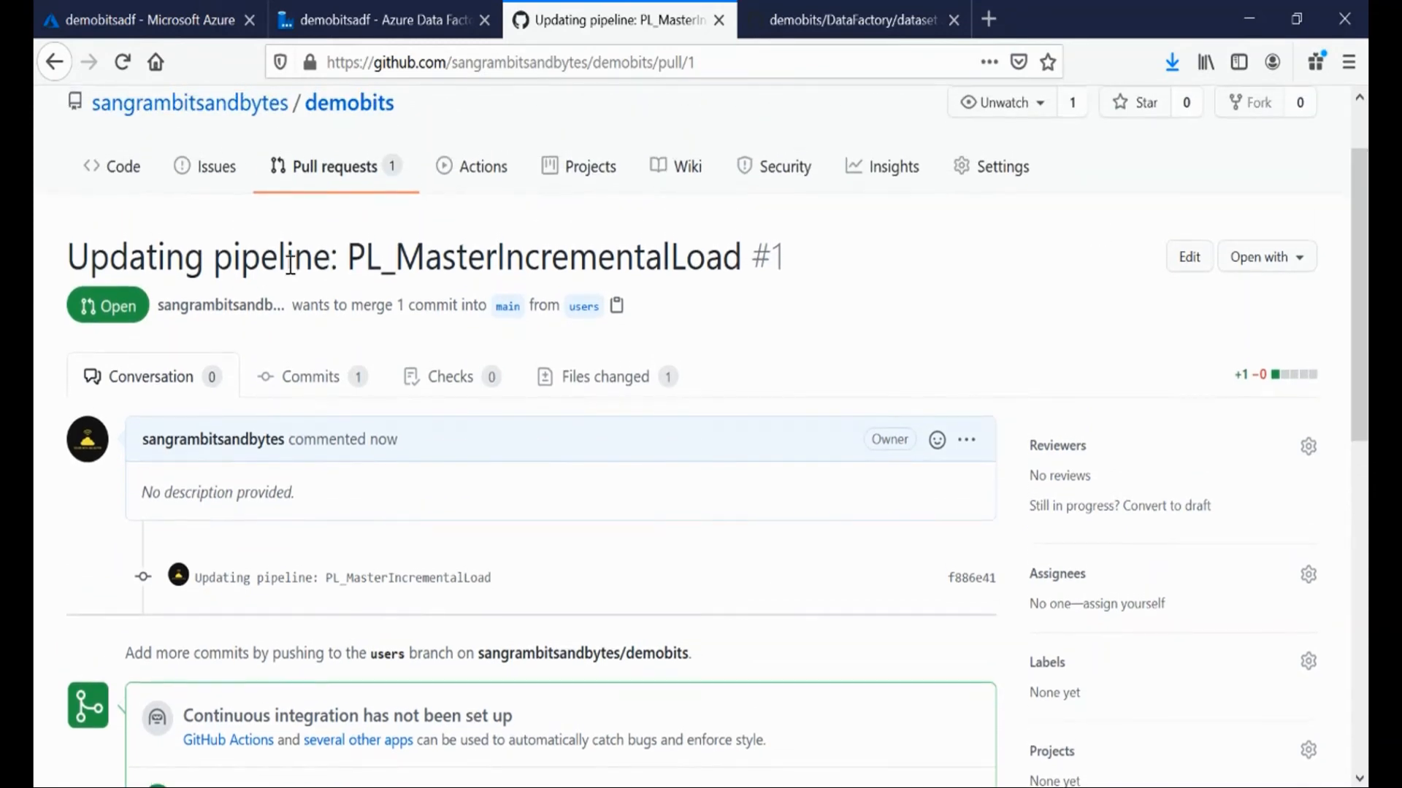
pyautogui.moveTo(66, 259); pyautogui.dragTo(752, 231)
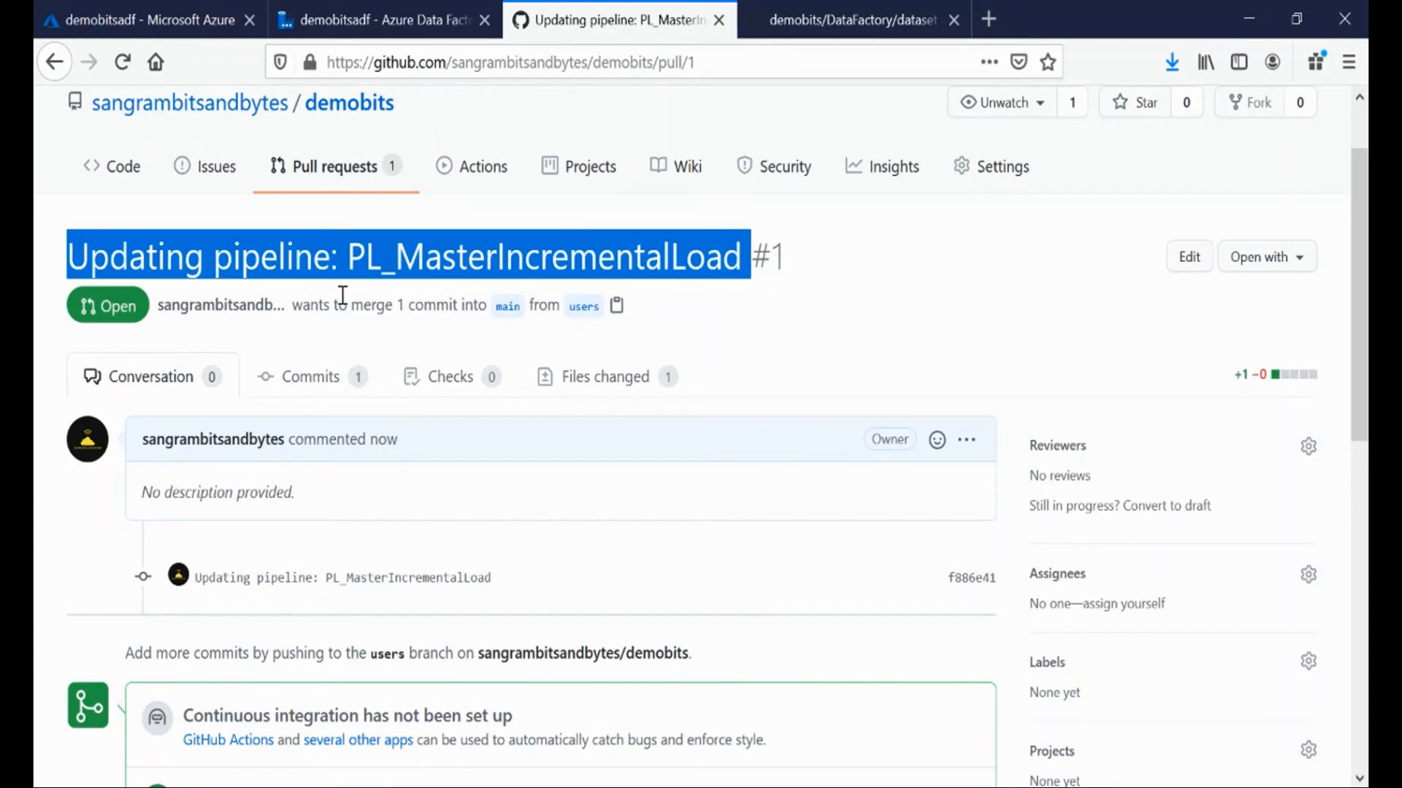
pyautogui.click(604, 379)
pyautogui.scroll(-4, 305, 423)
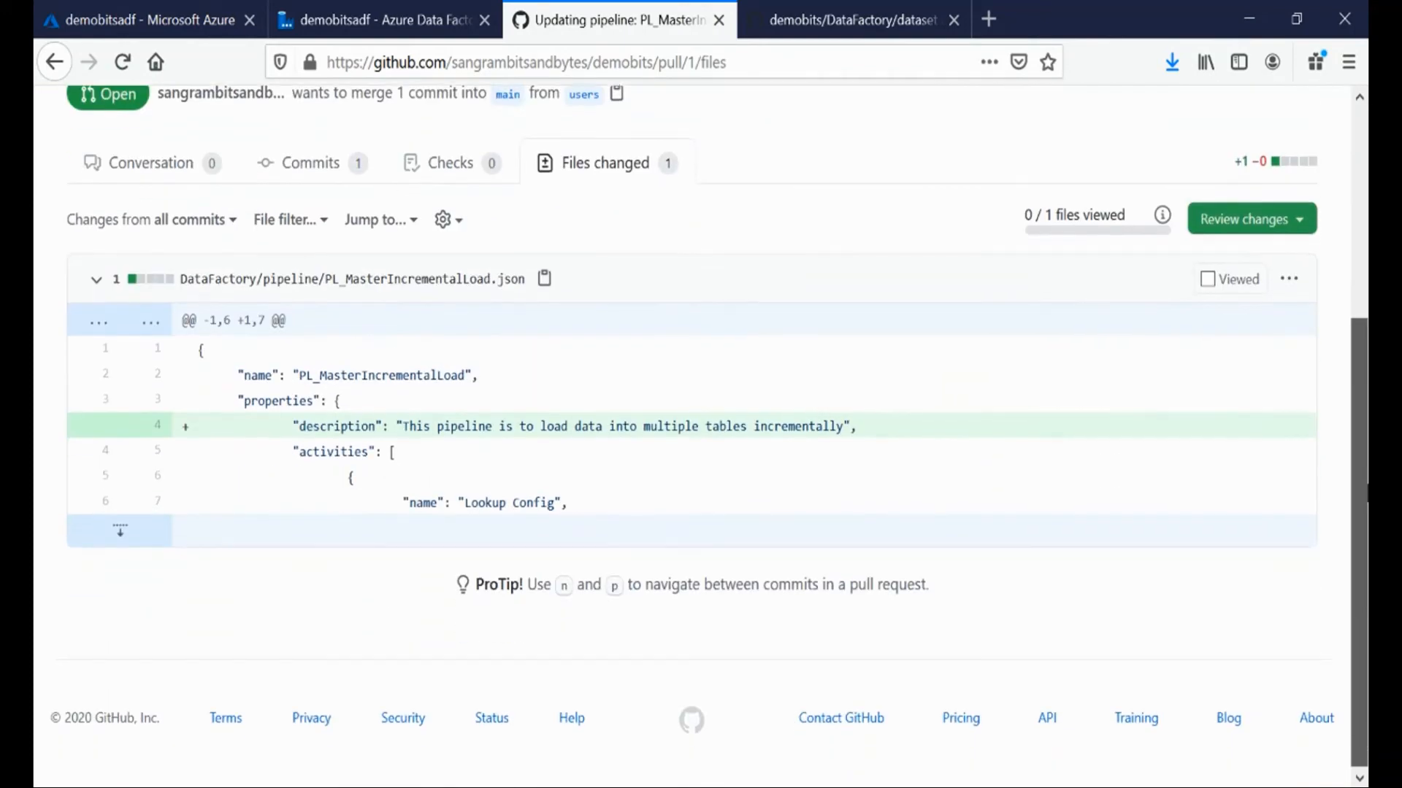
pyautogui.moveTo(306, 423); pyautogui.dragTo(886, 435)
pyautogui.click(886, 435)
pyautogui.moveTo(1362, 448); pyautogui.dragTo(1362, 235)
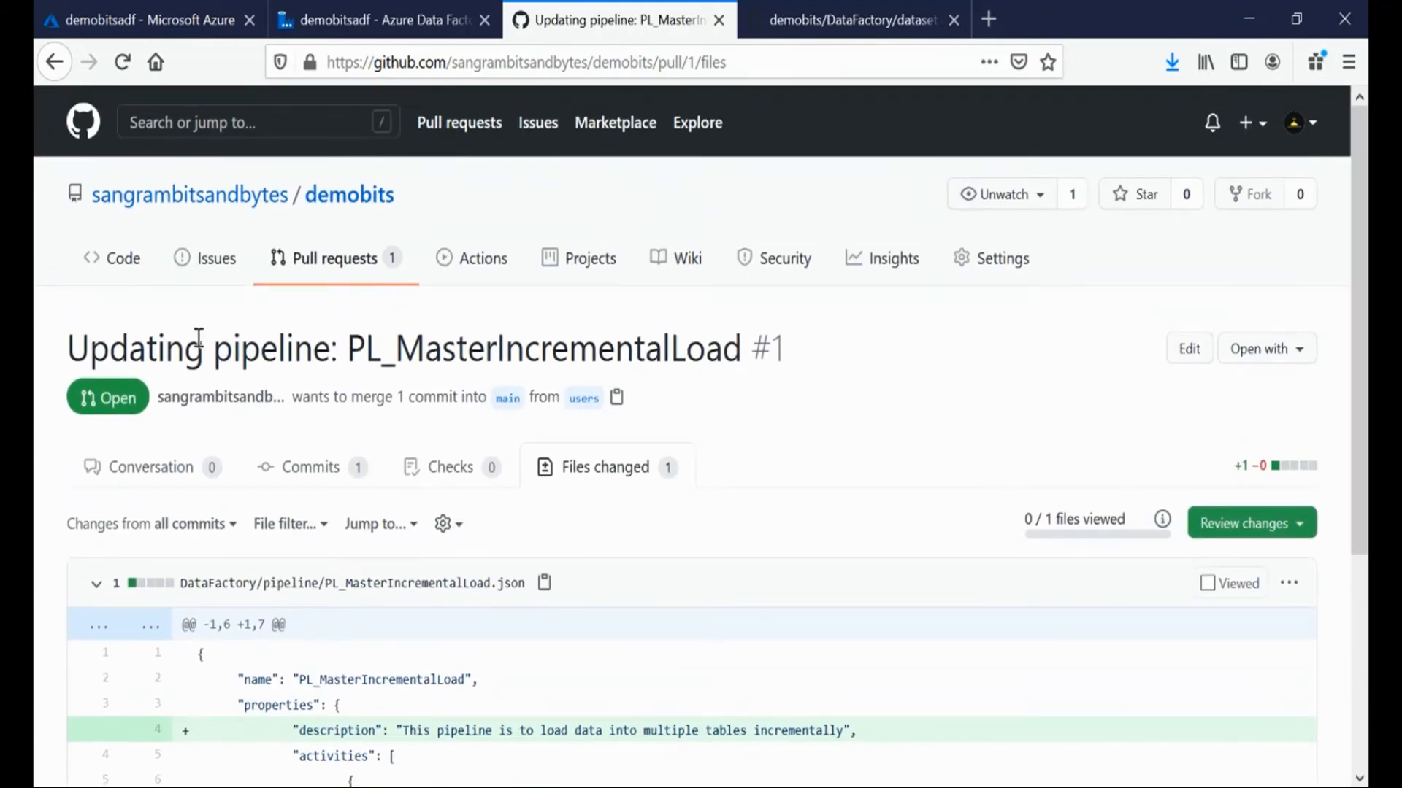
# Step: Merge the pull request into the main branch from its conversation page and confirm the merge
pyautogui.click(146, 471)
pyautogui.scroll(-5, 1347, 276)
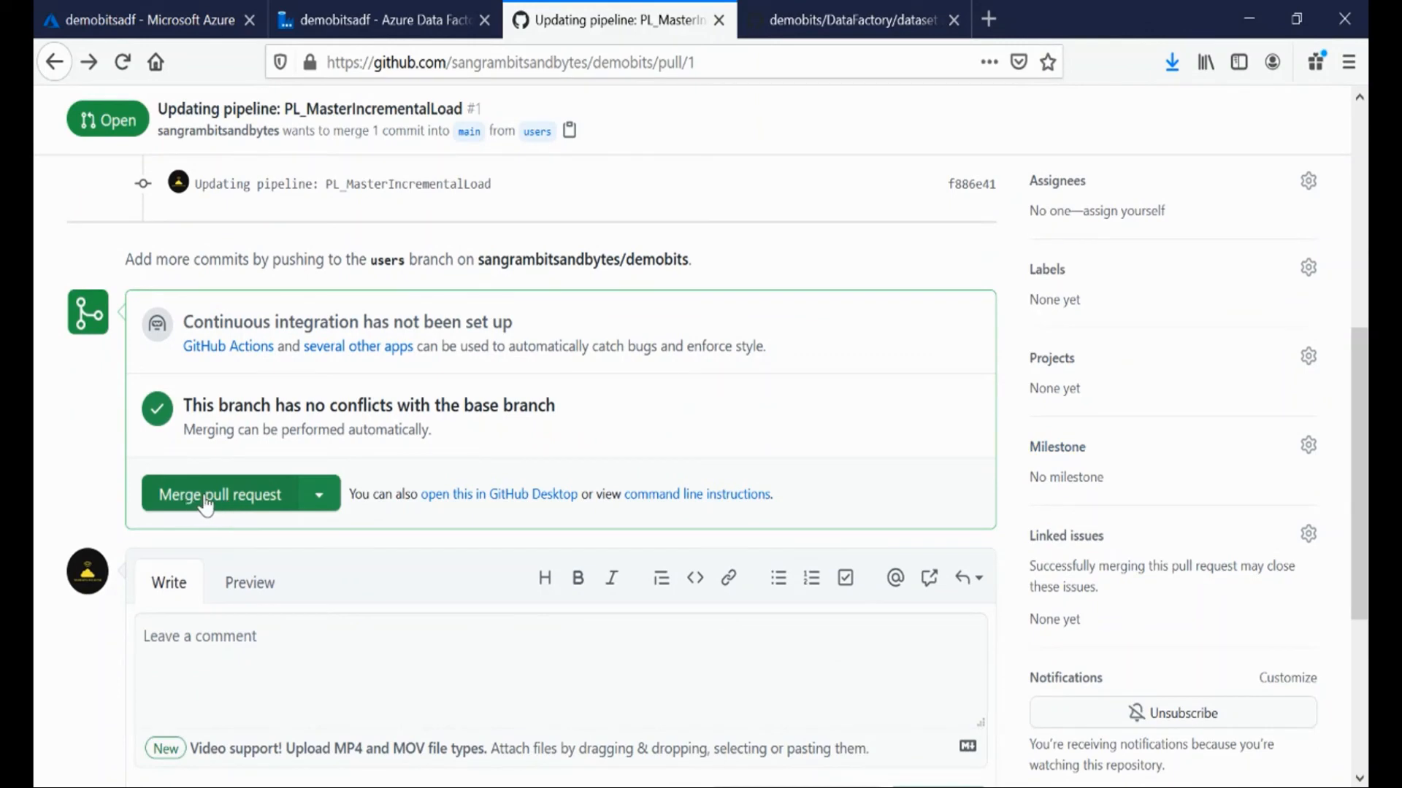
pyautogui.click(210, 502)
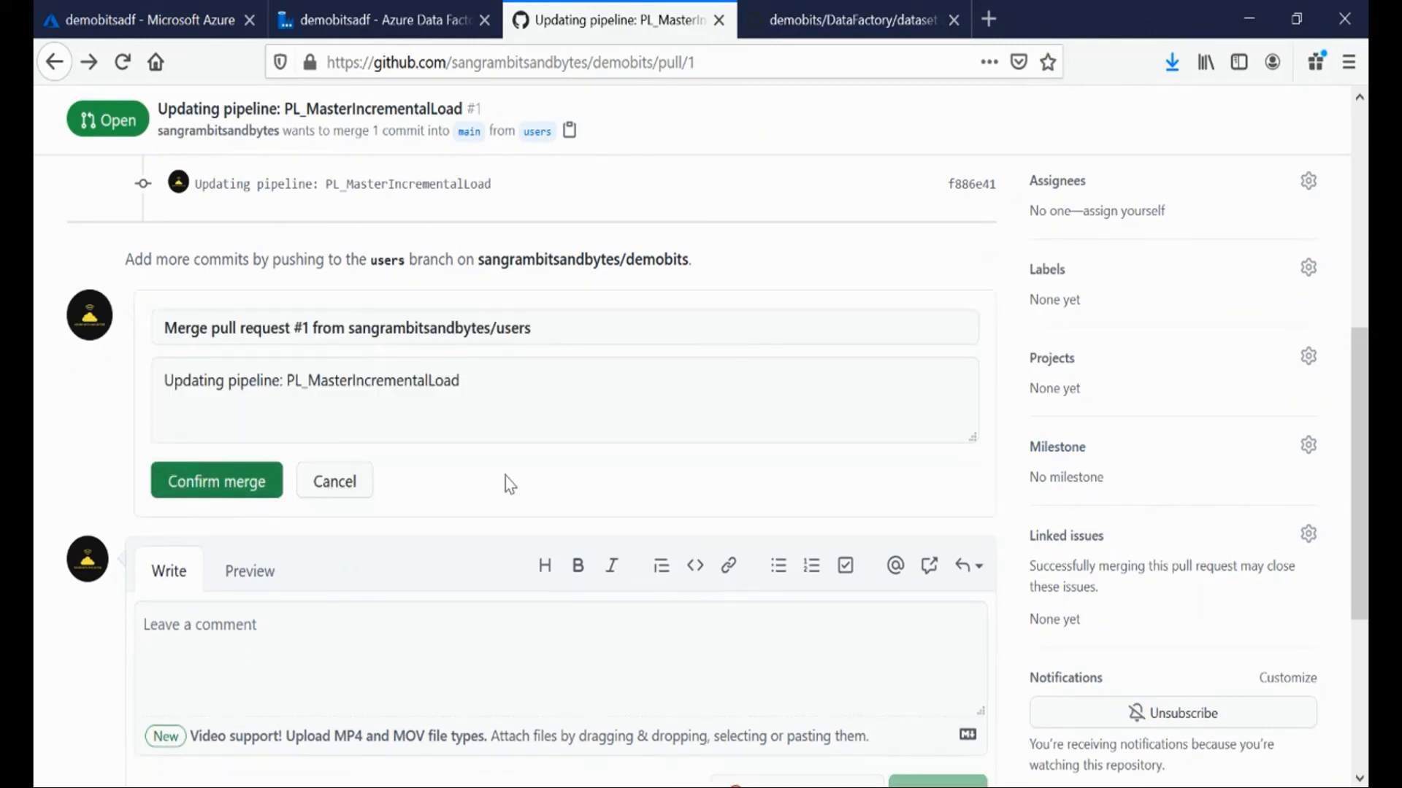
pyautogui.click(216, 489)
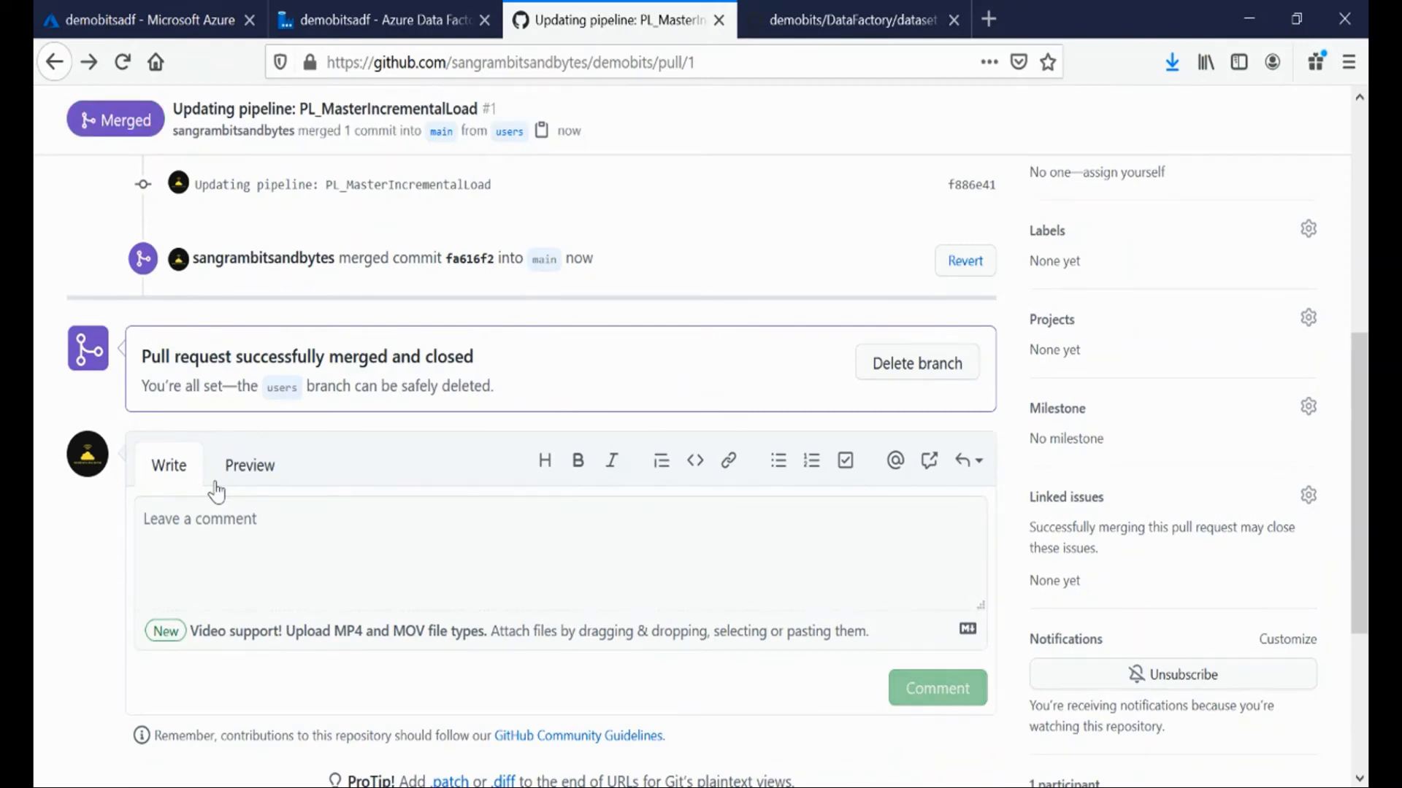
# Step: Return to the data factory and switch the working branch from users to main
pyautogui.click(391, 20)
pyautogui.click(298, 167)
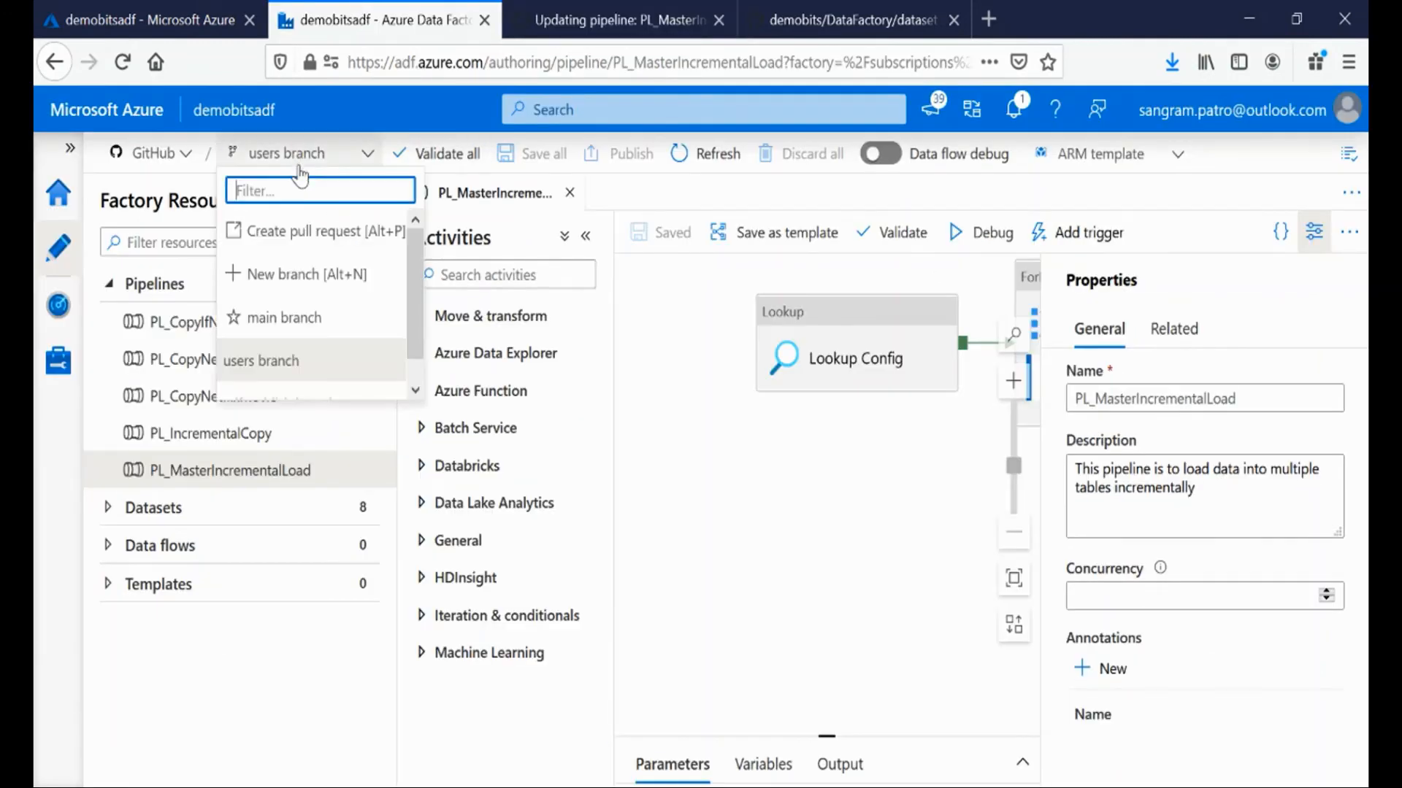
pyautogui.click(304, 320)
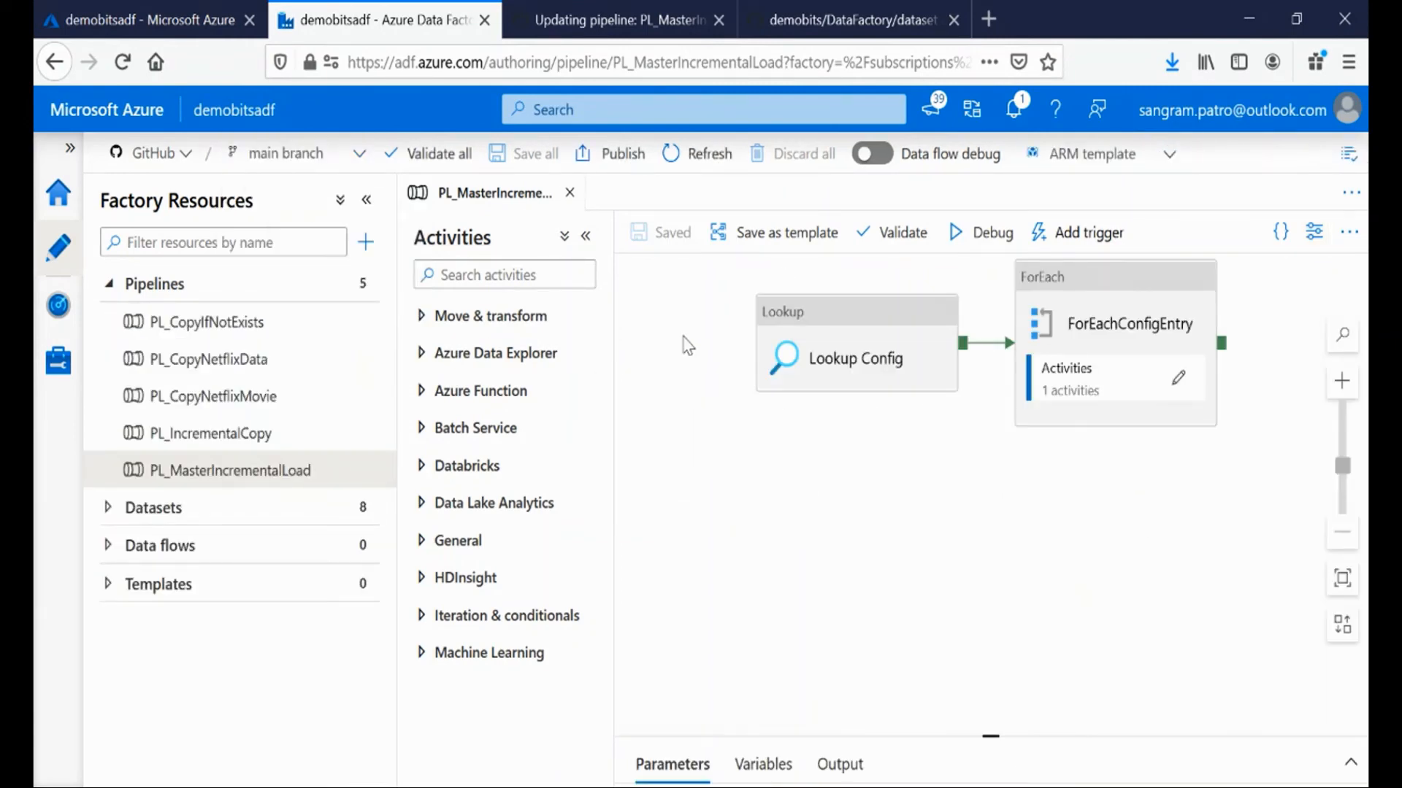
# Step: Check the description in PL_MasterIncrementalLoad's properties on the main branch and view the available authoring modes
pyautogui.click(1314, 232)
pyautogui.moveTo(1081, 471); pyautogui.dragTo(1238, 500)
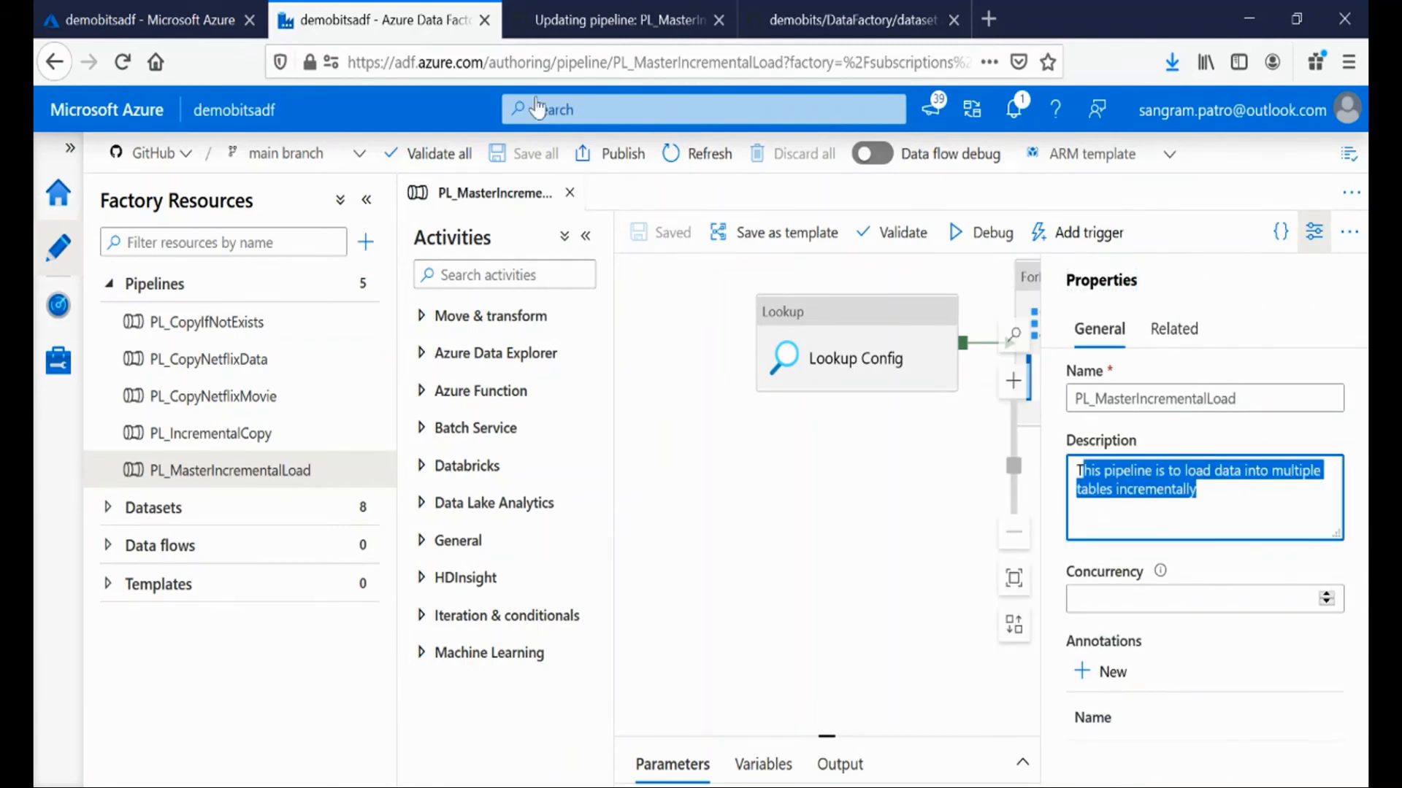
pyautogui.click(154, 153)
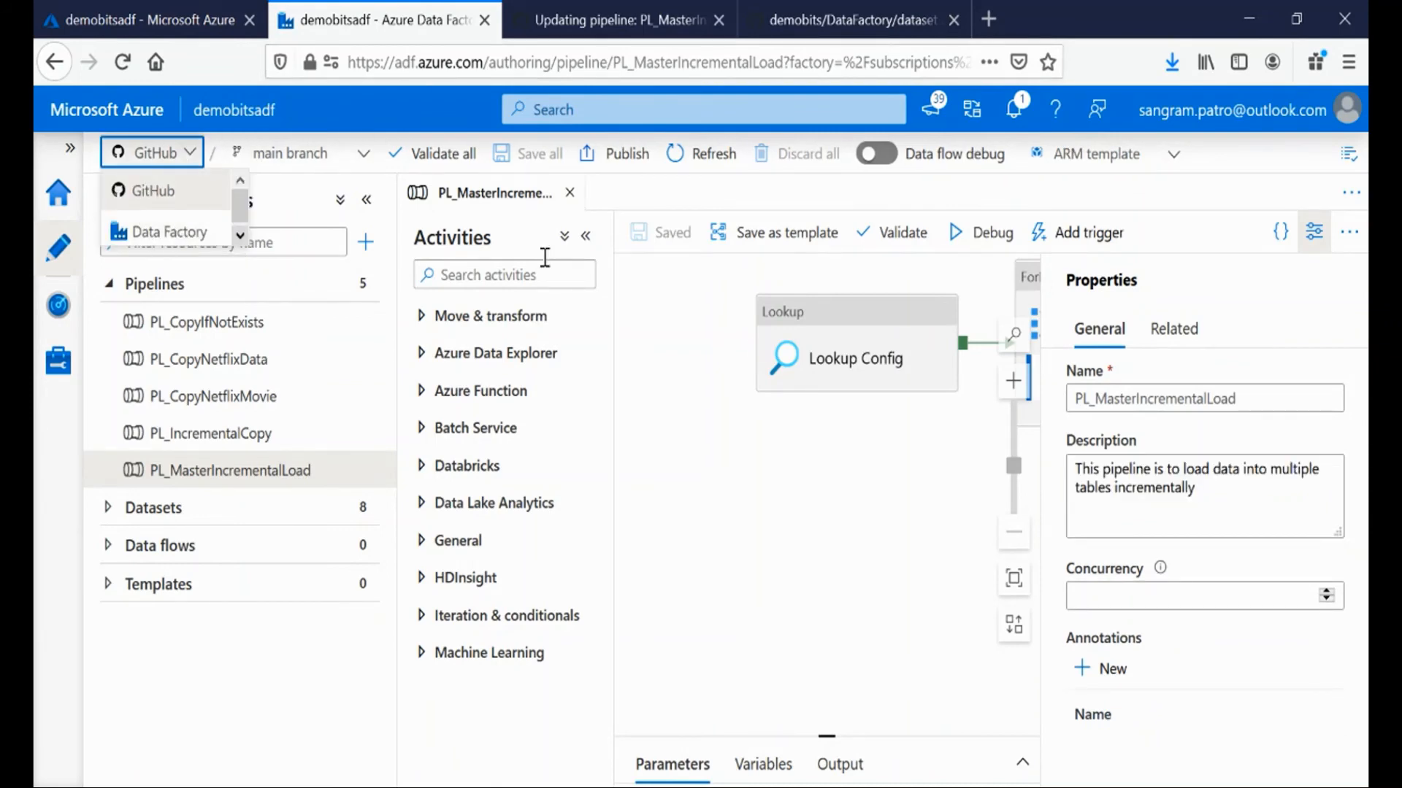
pyautogui.click(775, 442)
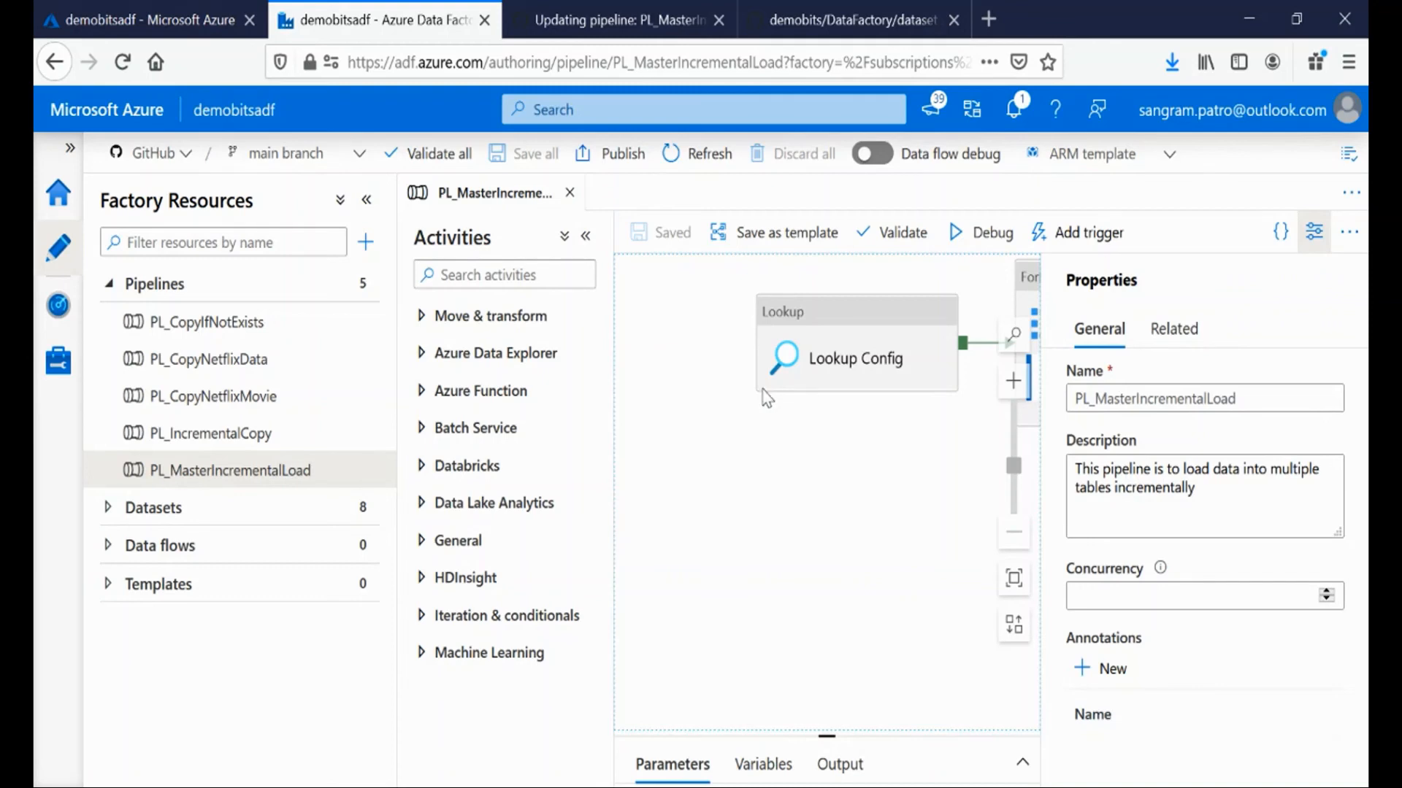
# Step: Publish the pending PL_MasterIncrementalLoad change from the main branch to the data factory
pyautogui.click(600, 160)
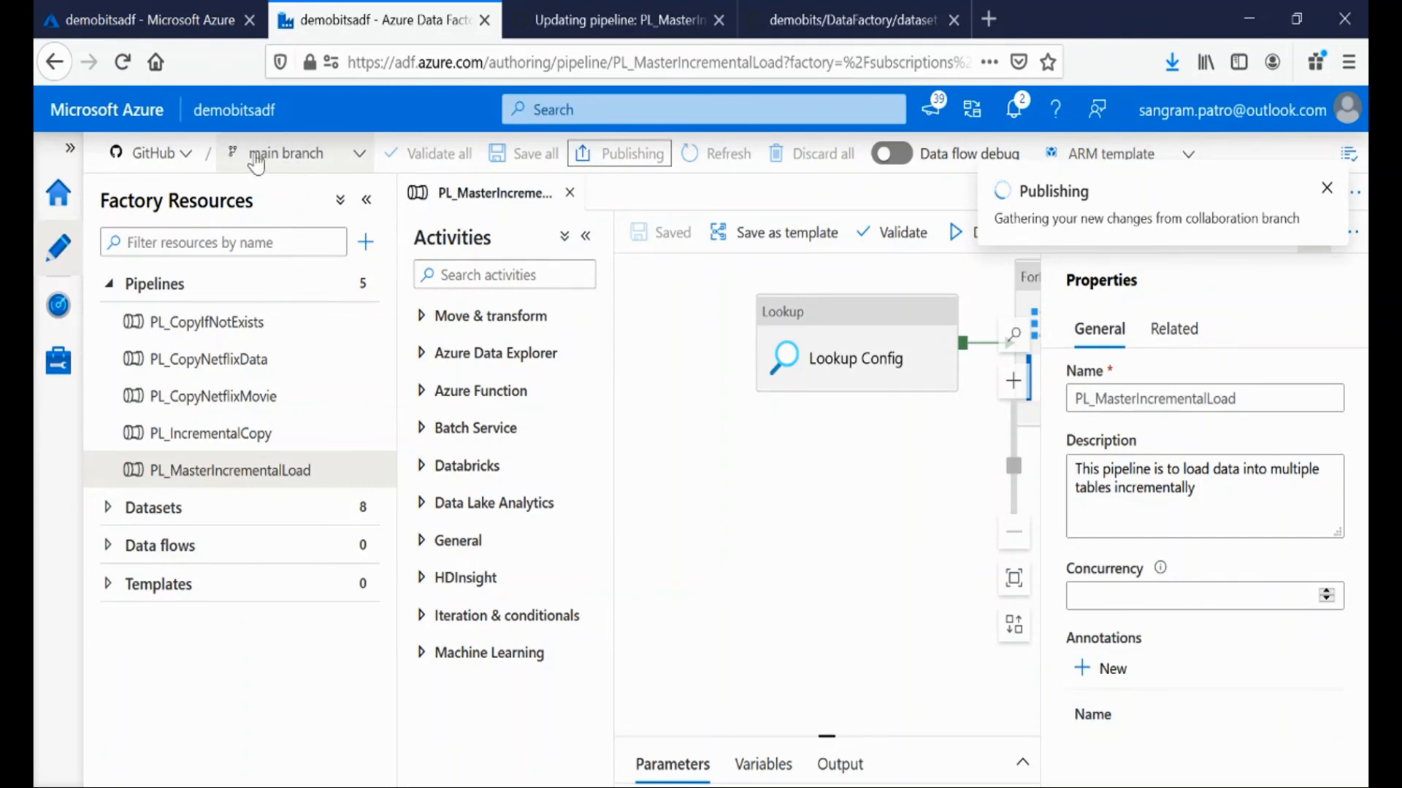
pyautogui.click(629, 162)
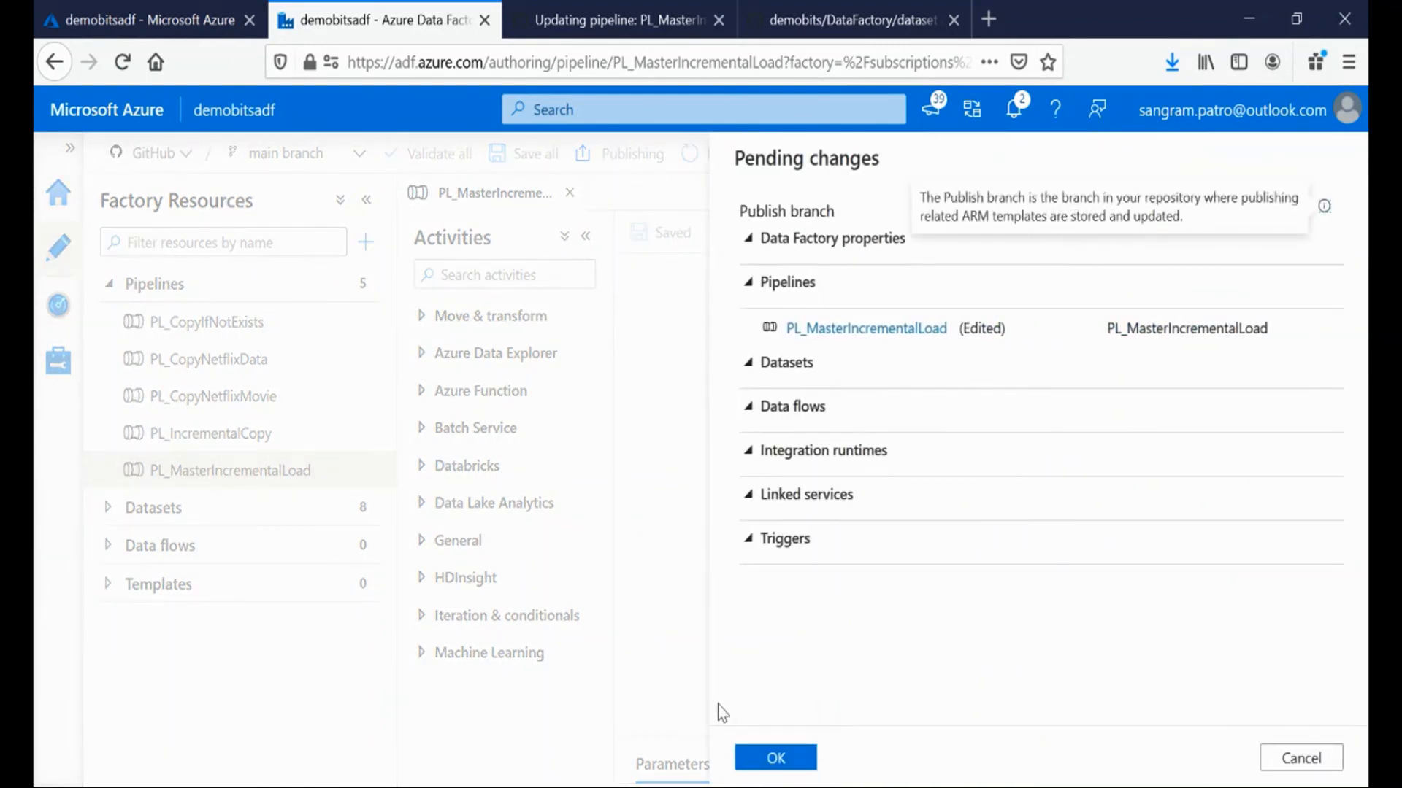
pyautogui.click(776, 759)
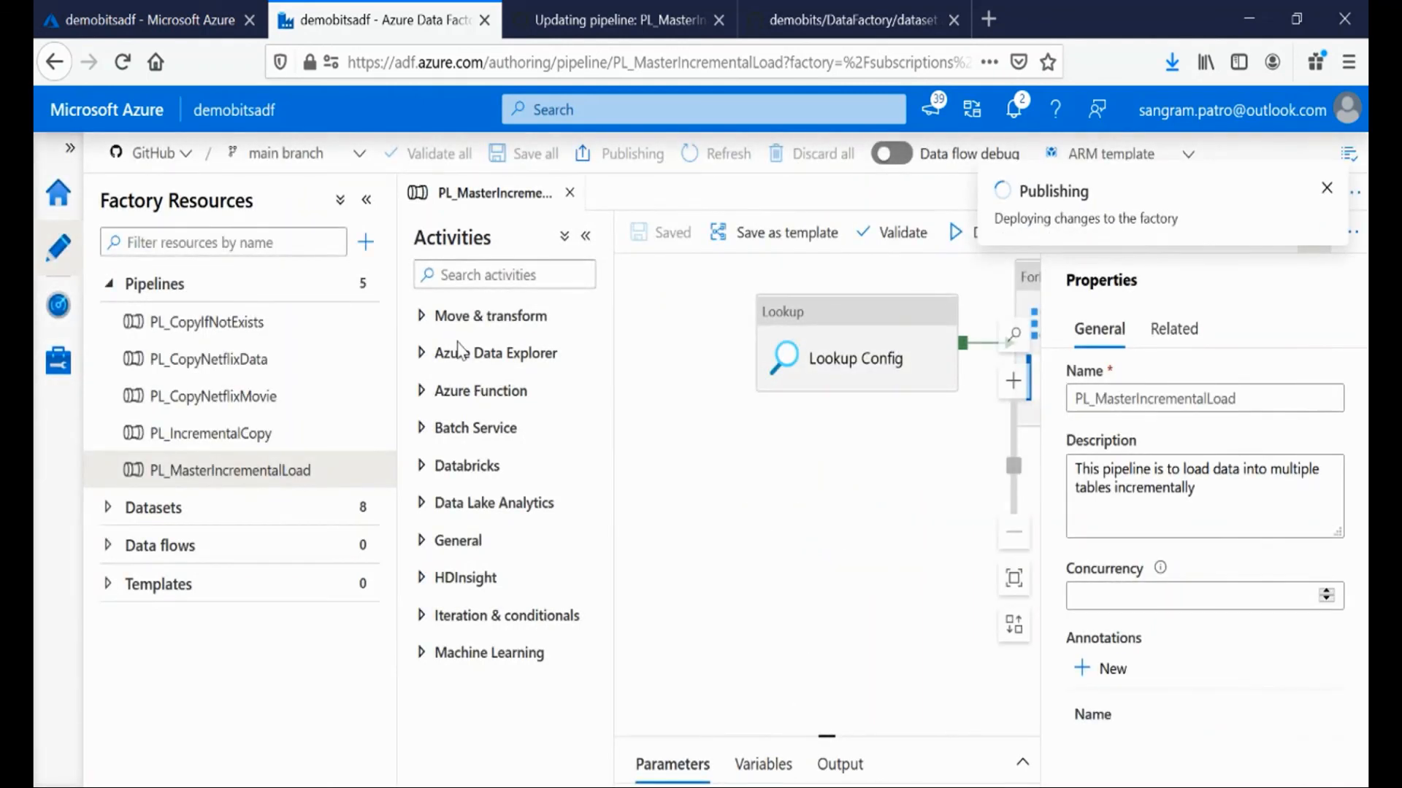
# Step: Switch the authoring mode from GitHub to Data Factory and check the description in PL_MasterIncrementalLoad's properties
pyautogui.click(155, 152)
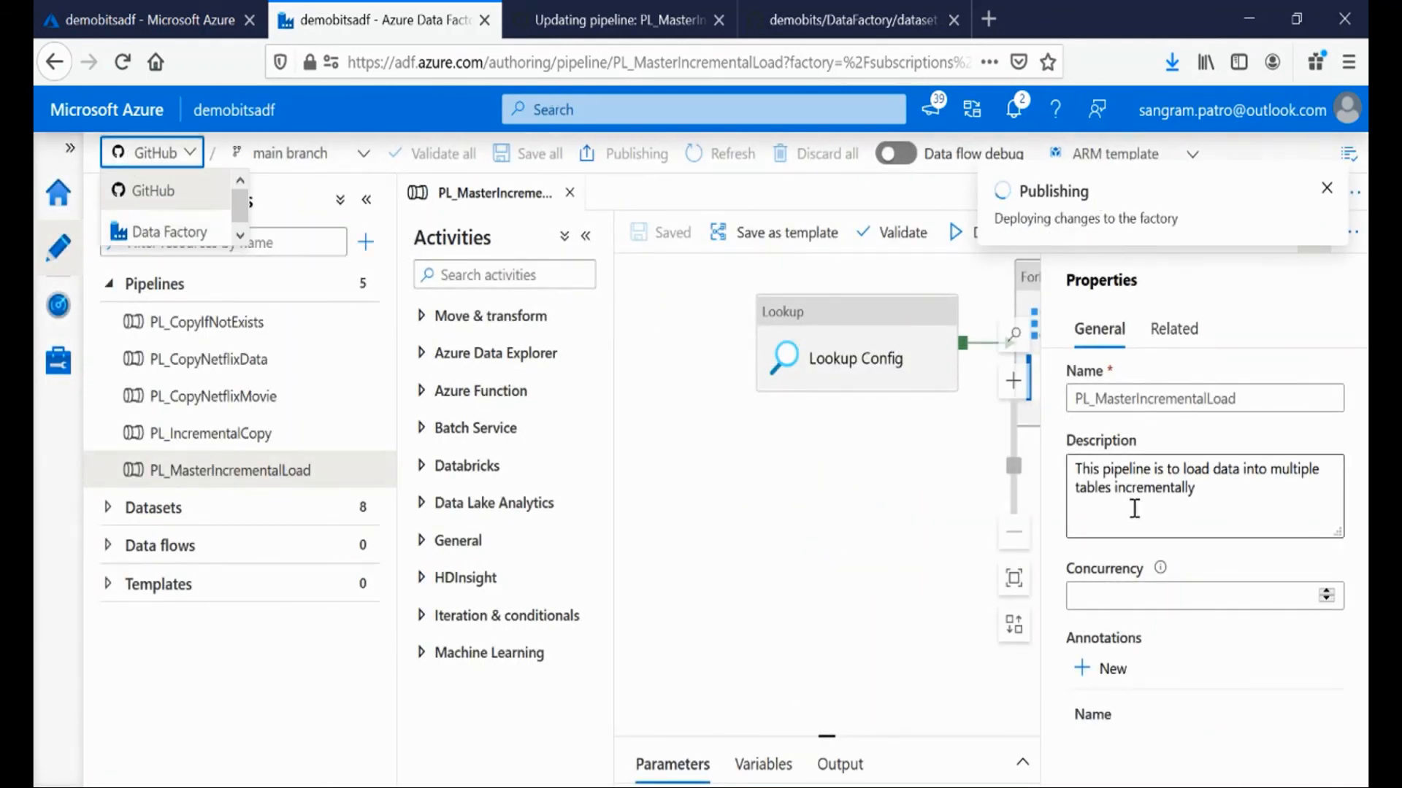
pyautogui.click(182, 229)
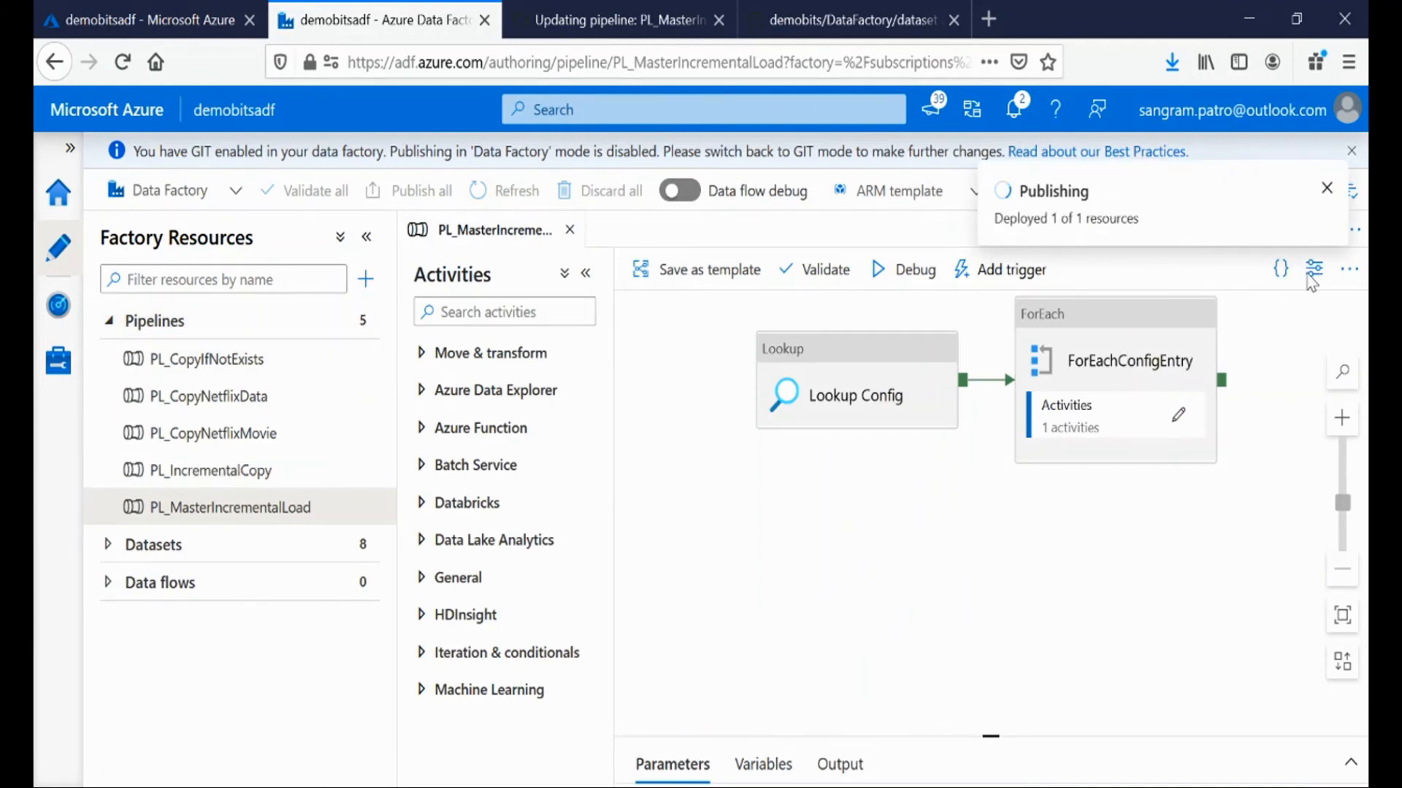
pyautogui.click(1314, 271)
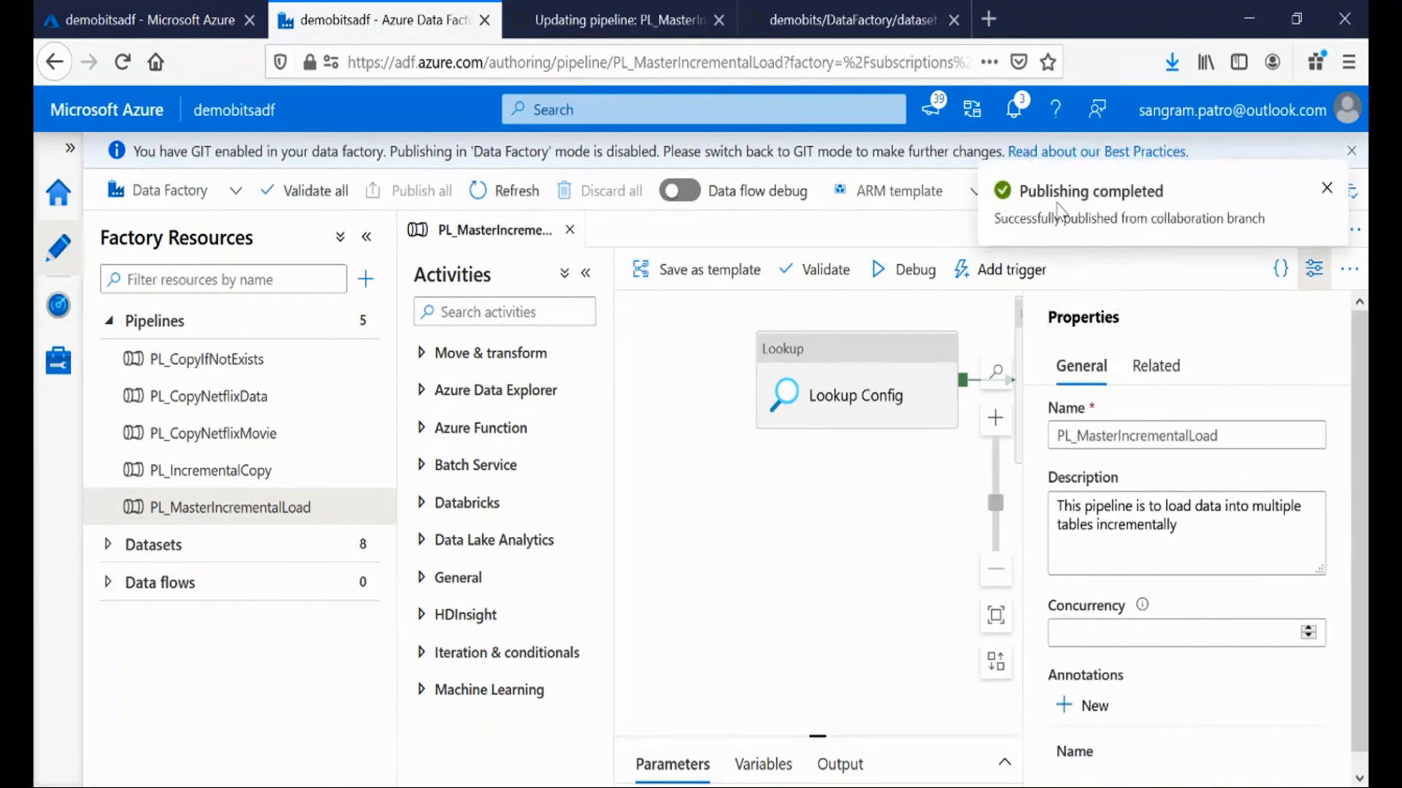
pyautogui.click(1060, 511)
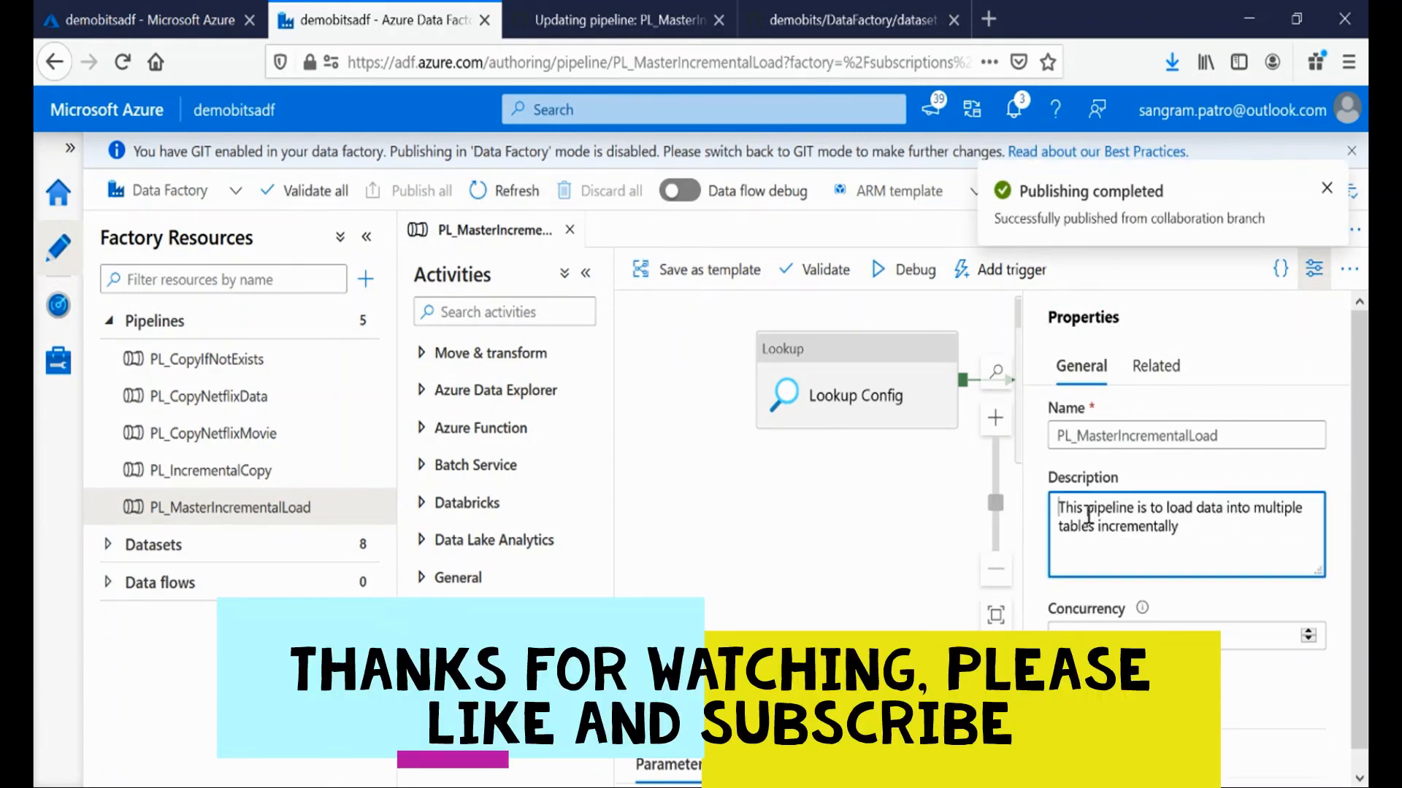
pyautogui.hotkey('ctrl', 'a')
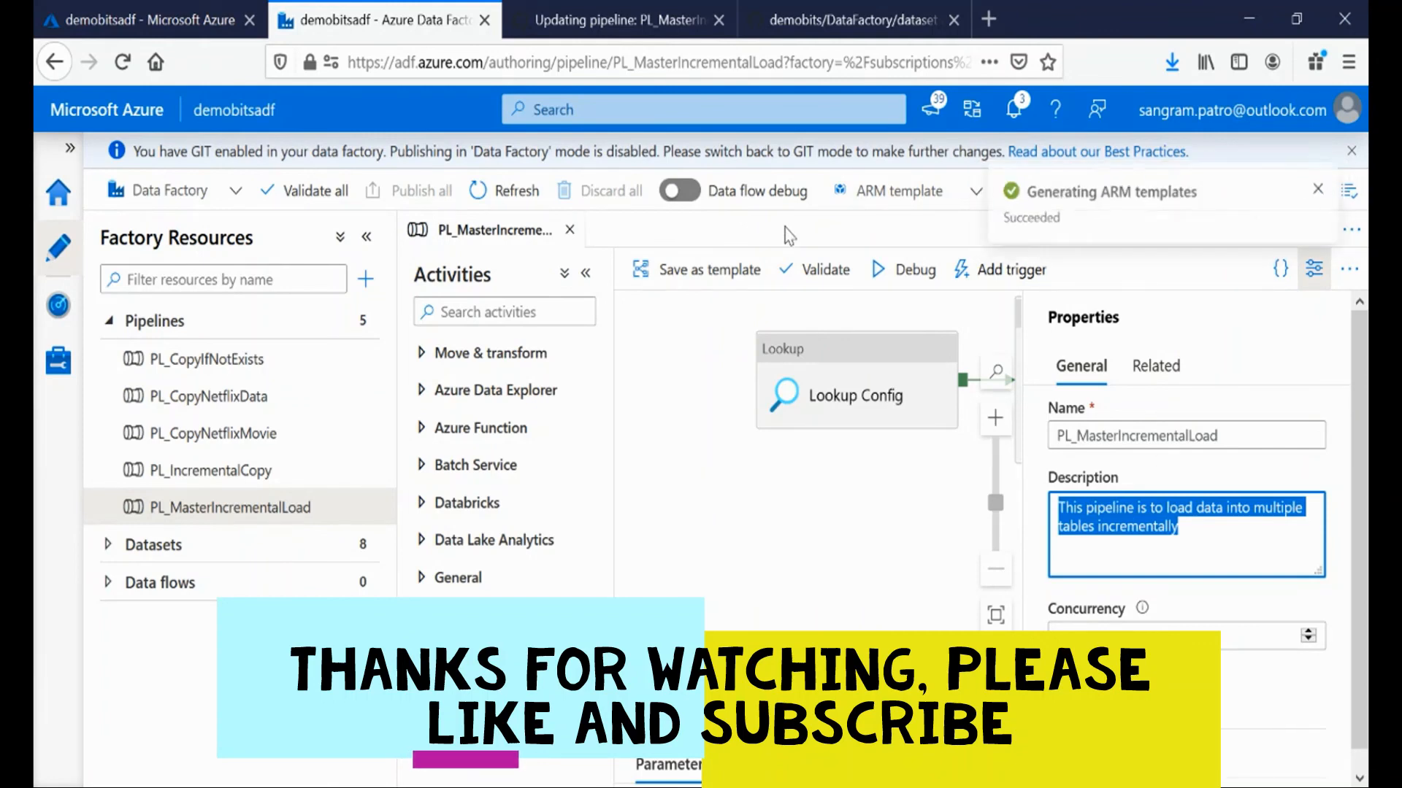